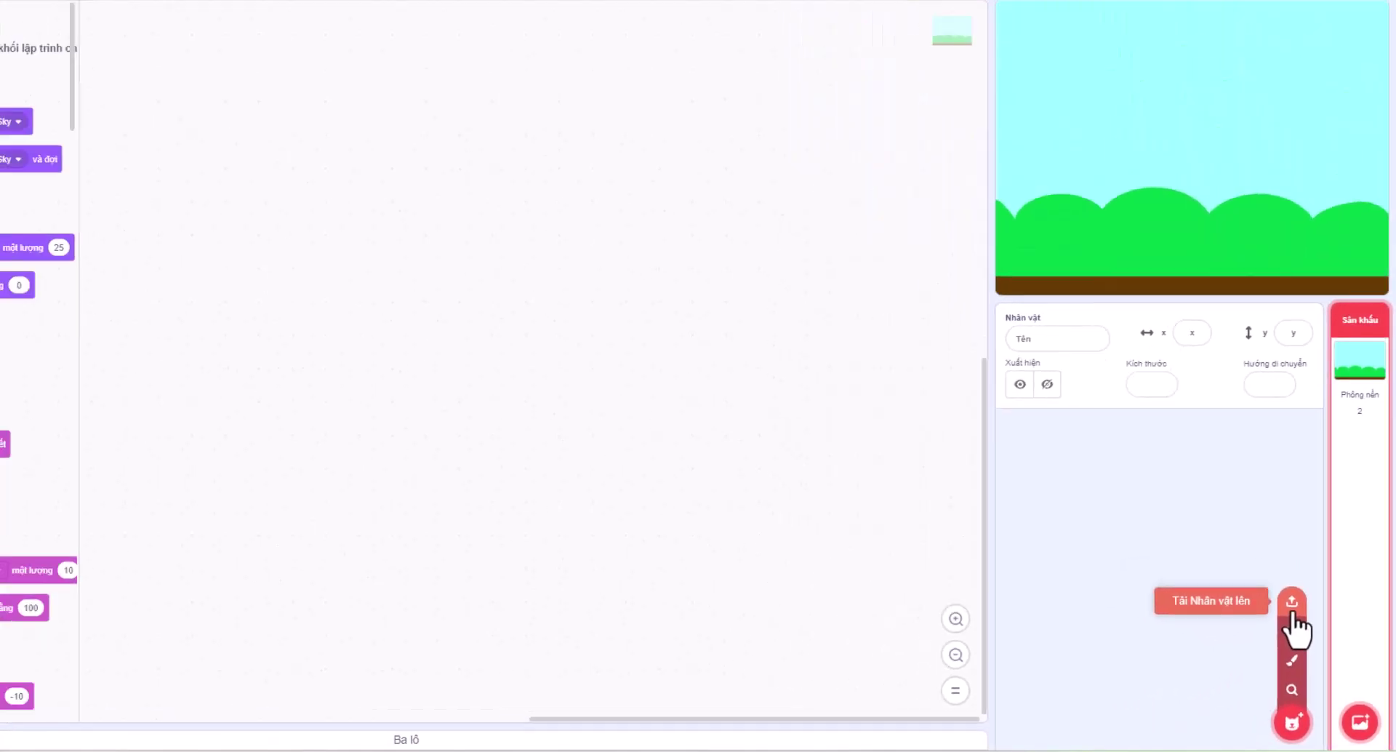
- Upload songoku01 from the img folder as a new sprite on the Blue Sky stage
click(1304, 619)
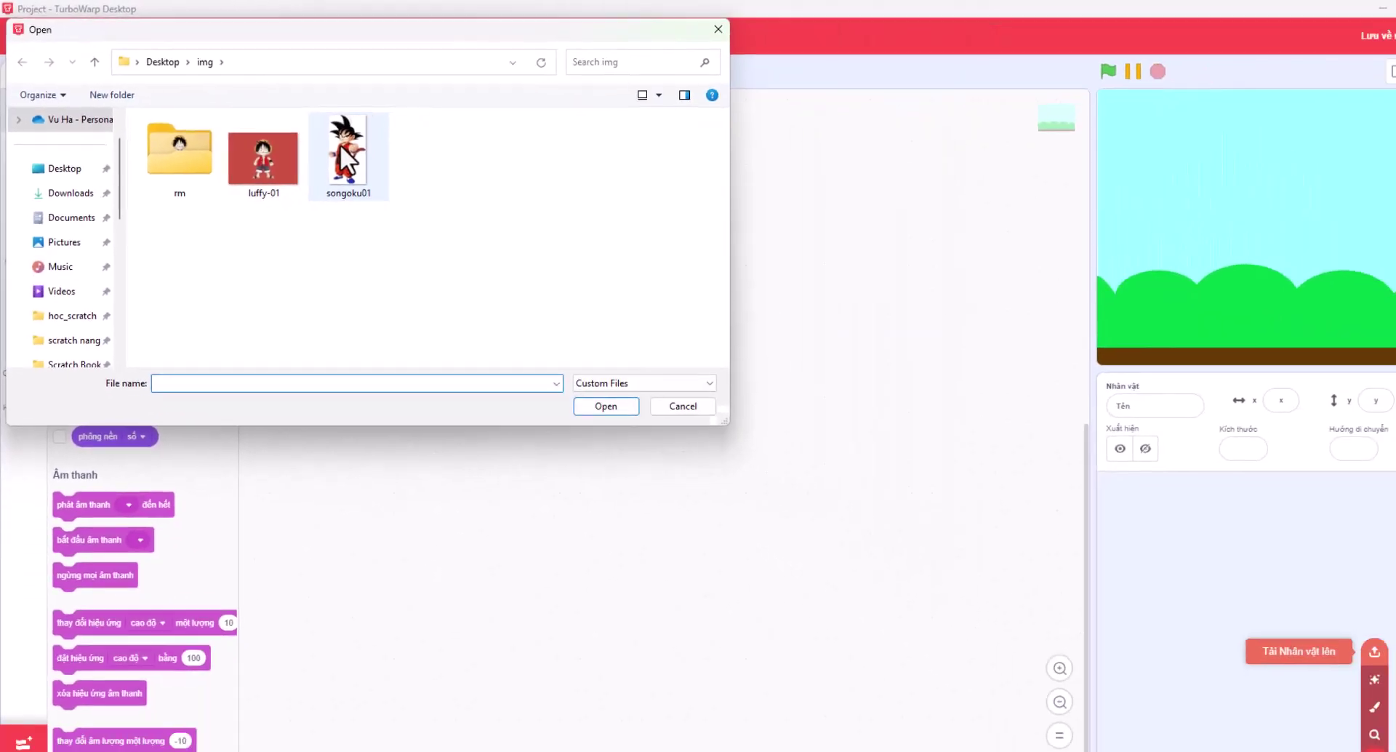
double_click(471, 211)
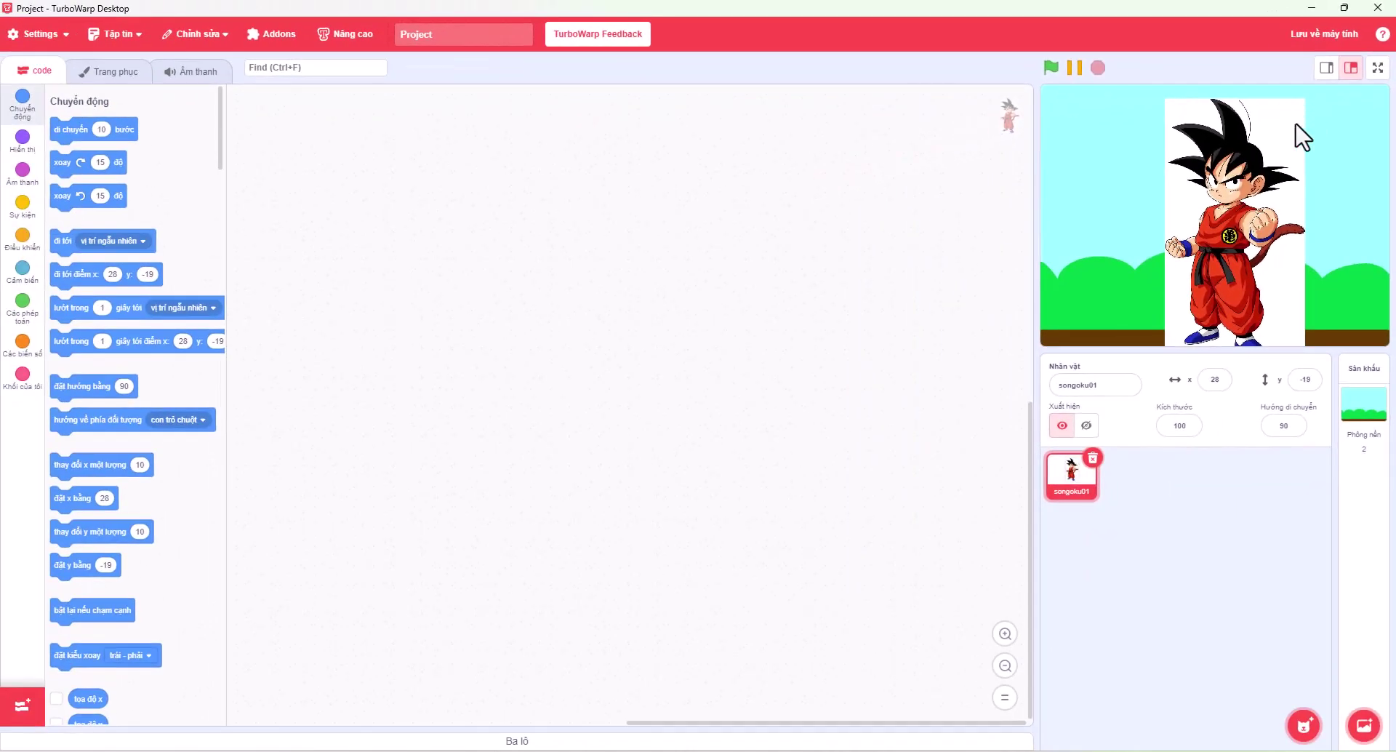
- Erase a strip of white background beside Goku's leg in the costume editor, then minimize TurboWarp
click(161, 102)
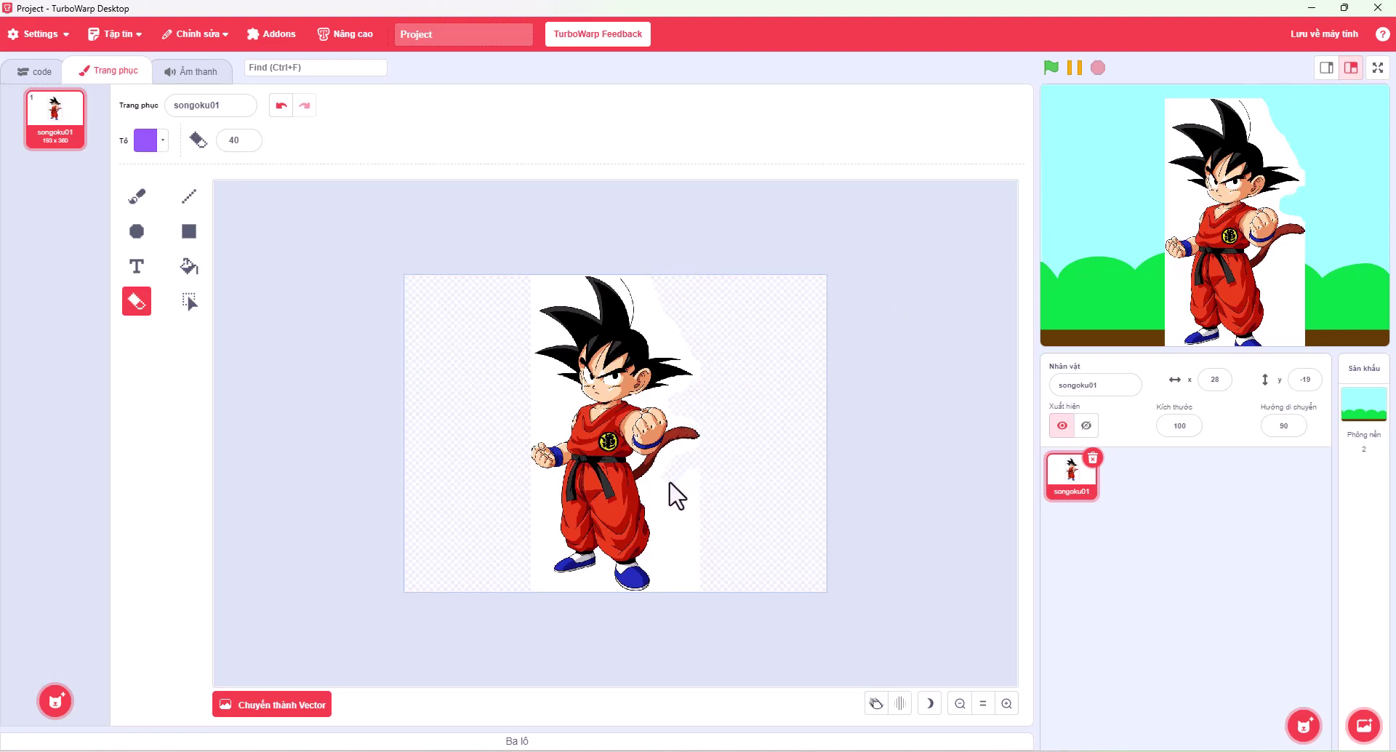
drag(669, 482, 678, 551)
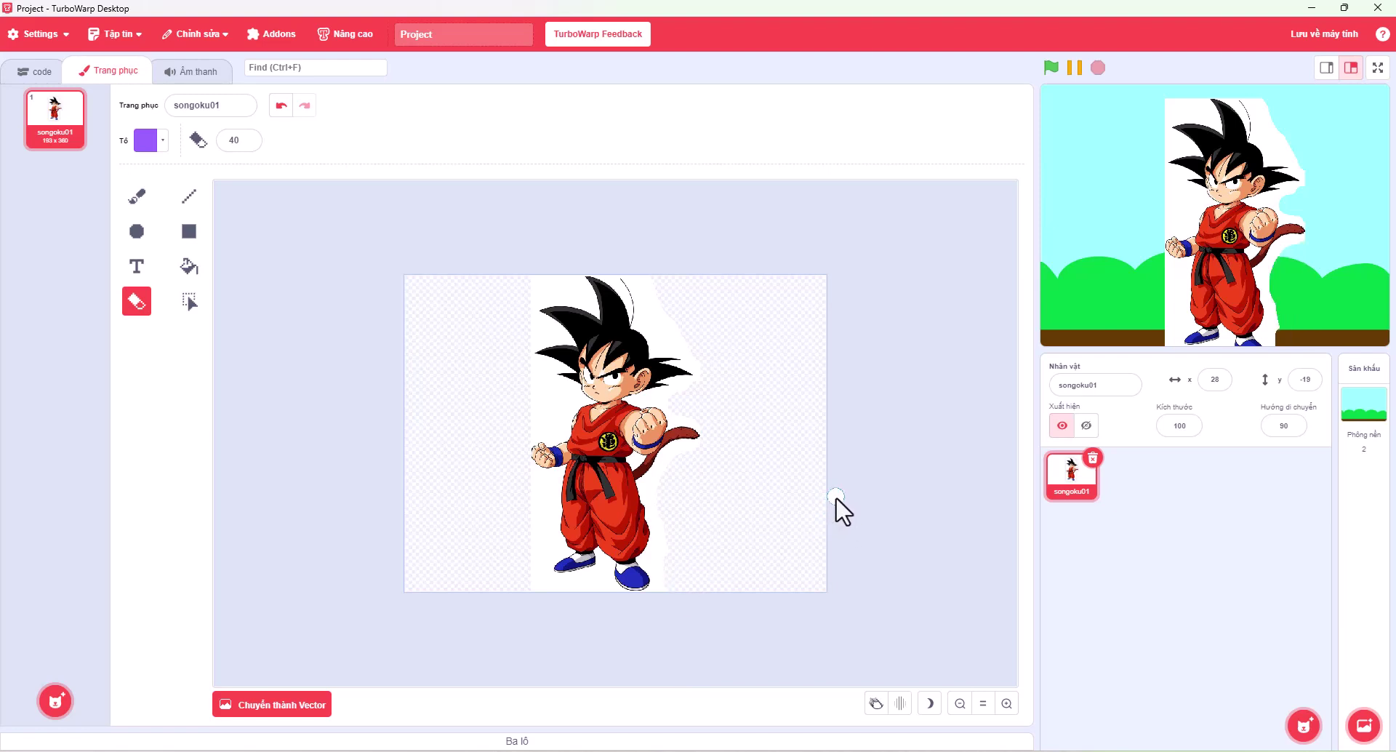
click(1313, 9)
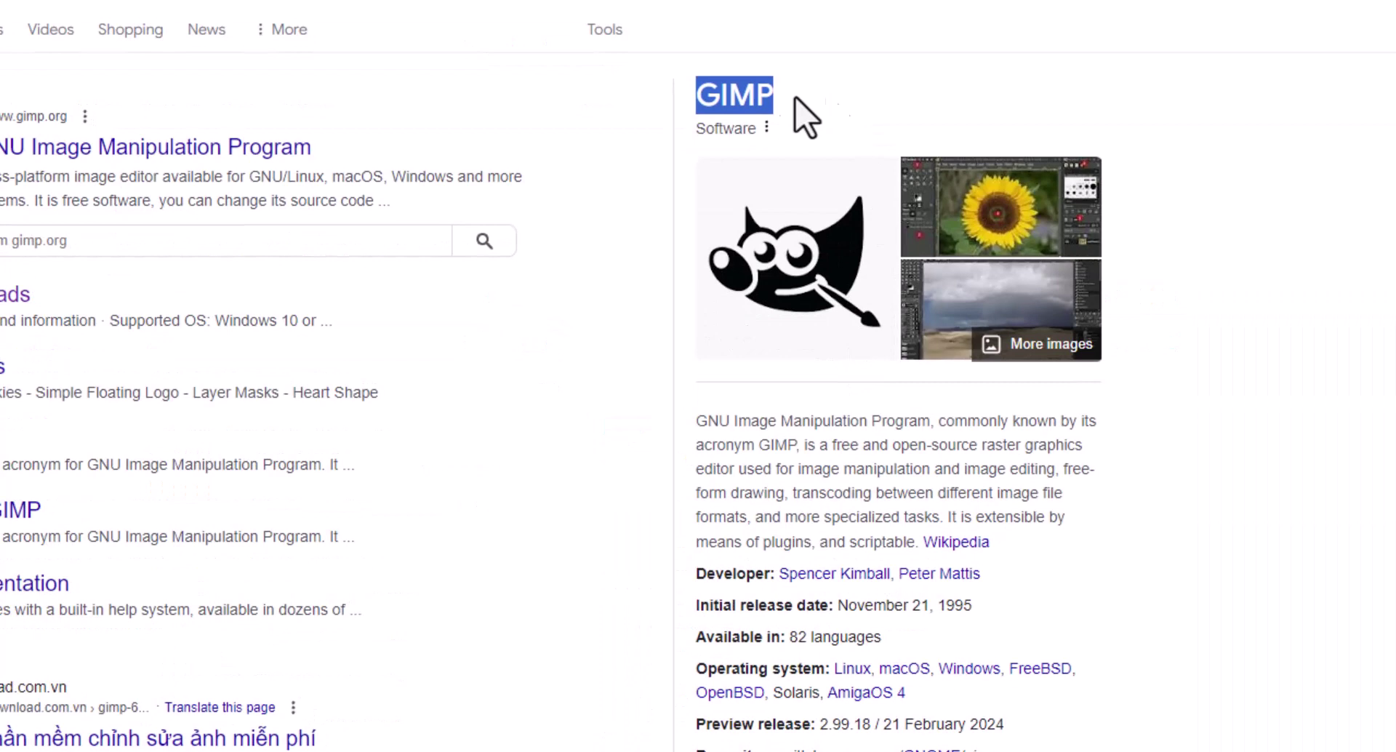
- Highlight the GIMP title in Chrome's 'Gimp' search results, then minimize Chrome
click(806, 113)
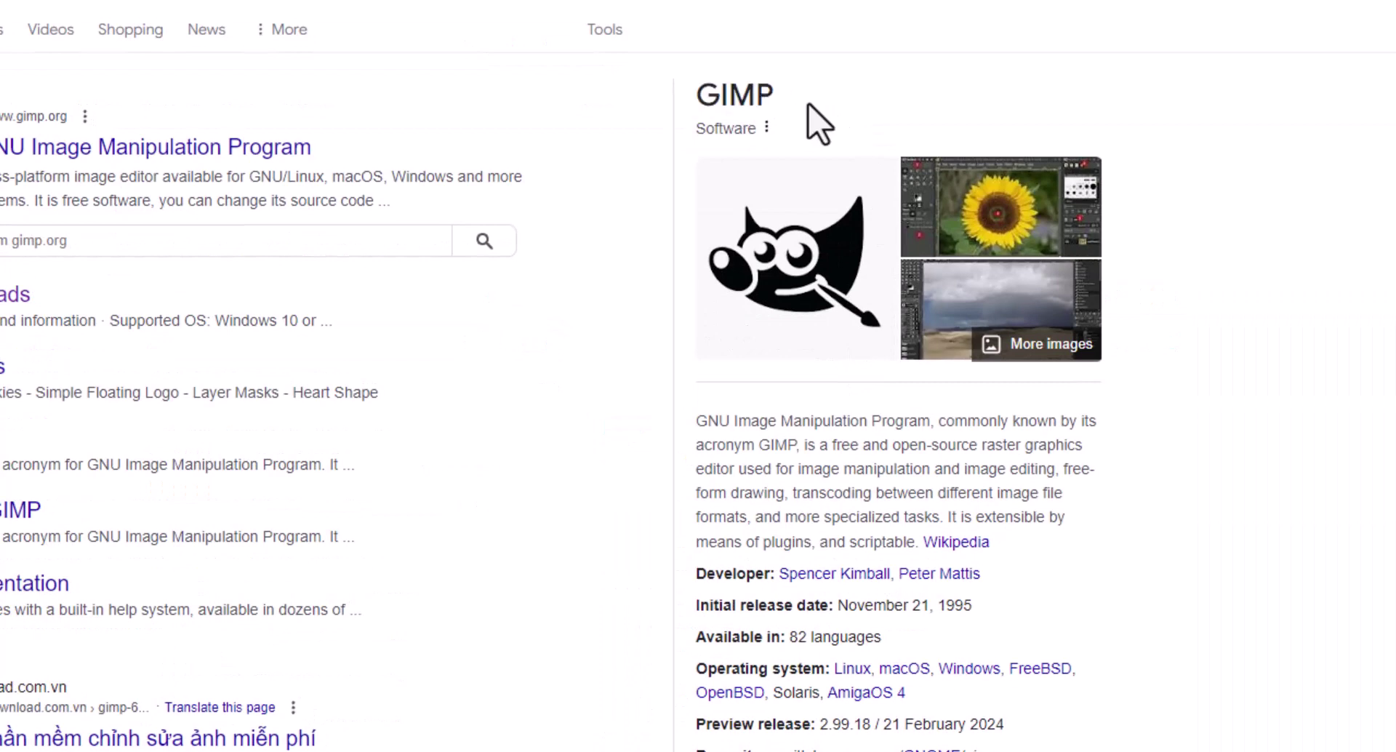
drag(701, 95, 824, 82)
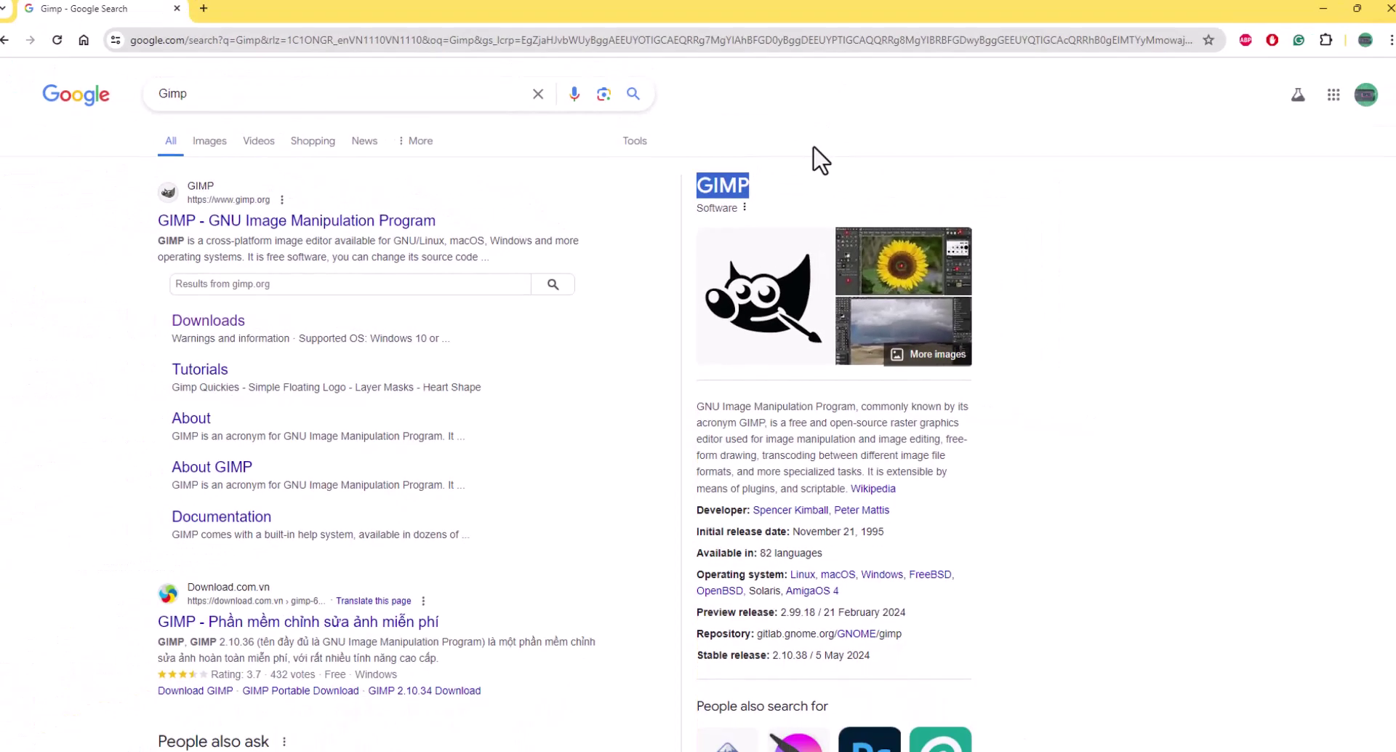
click(1312, 15)
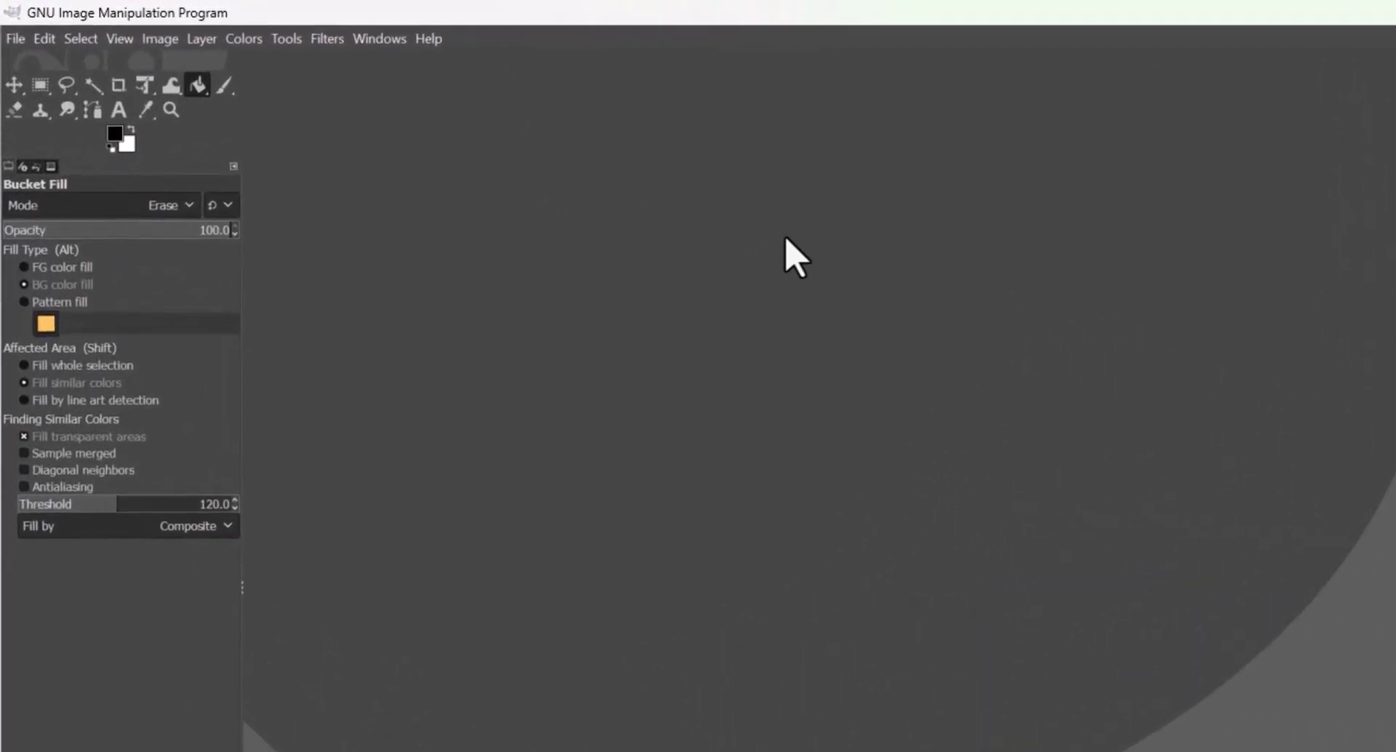
- Open songoku01.jpg (655×1220 px) from the img folder in GIMP
click(21, 40)
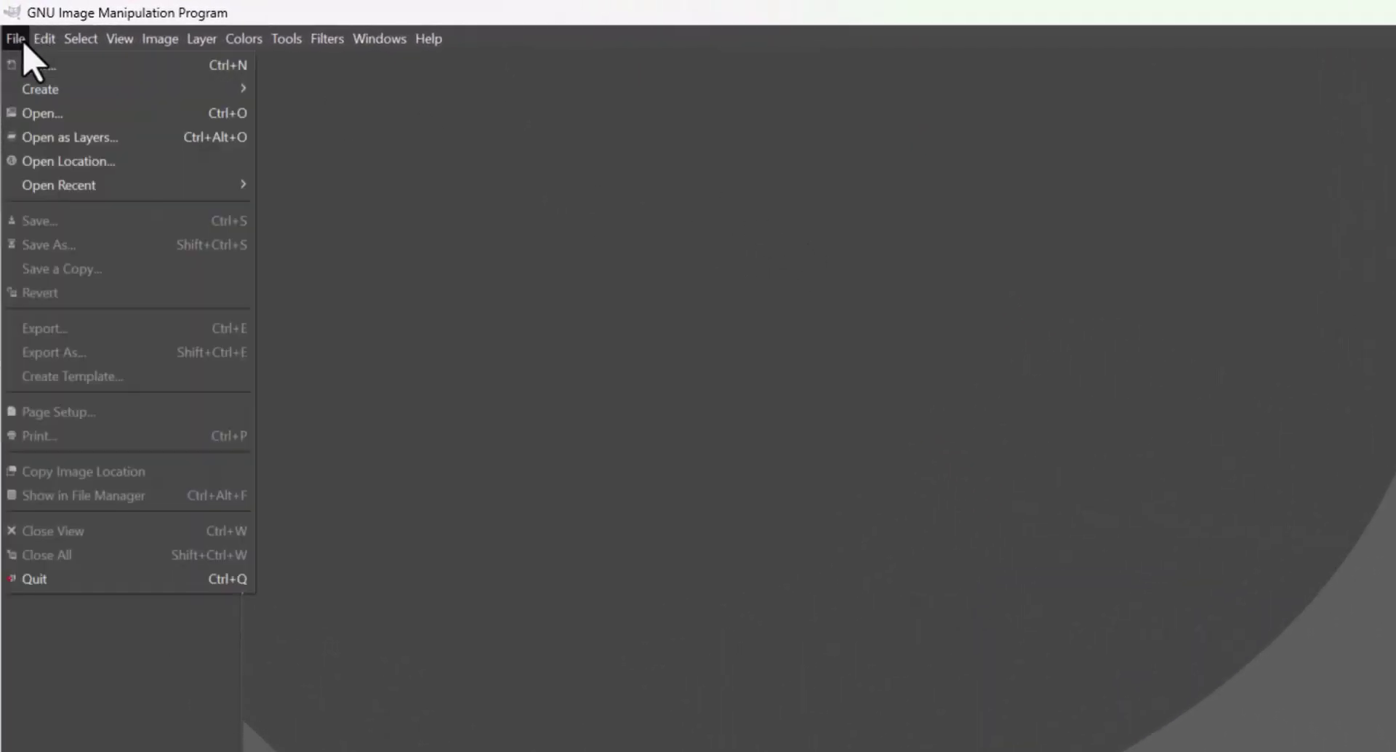
click(40, 113)
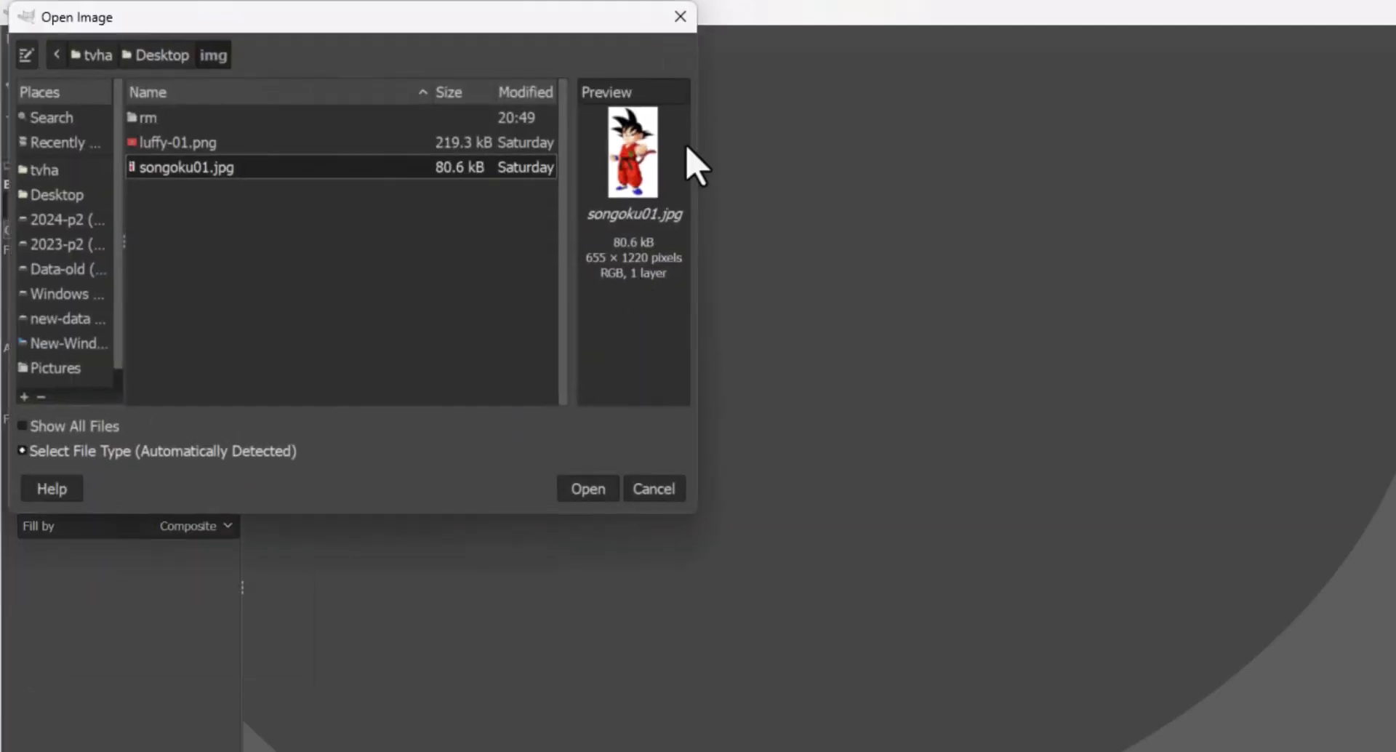
click(587, 488)
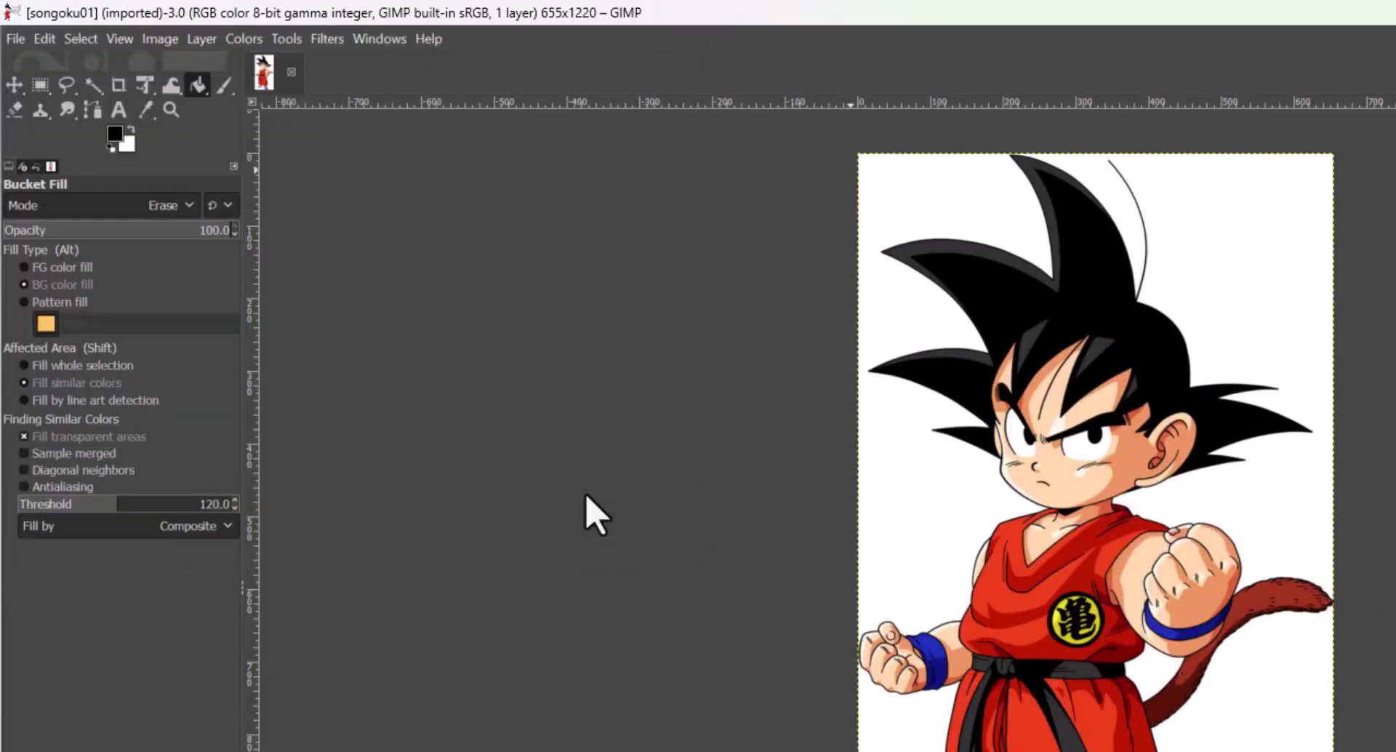
- Add a new layer named Layer, filled with Transparency, above songoku01
click(195, 41)
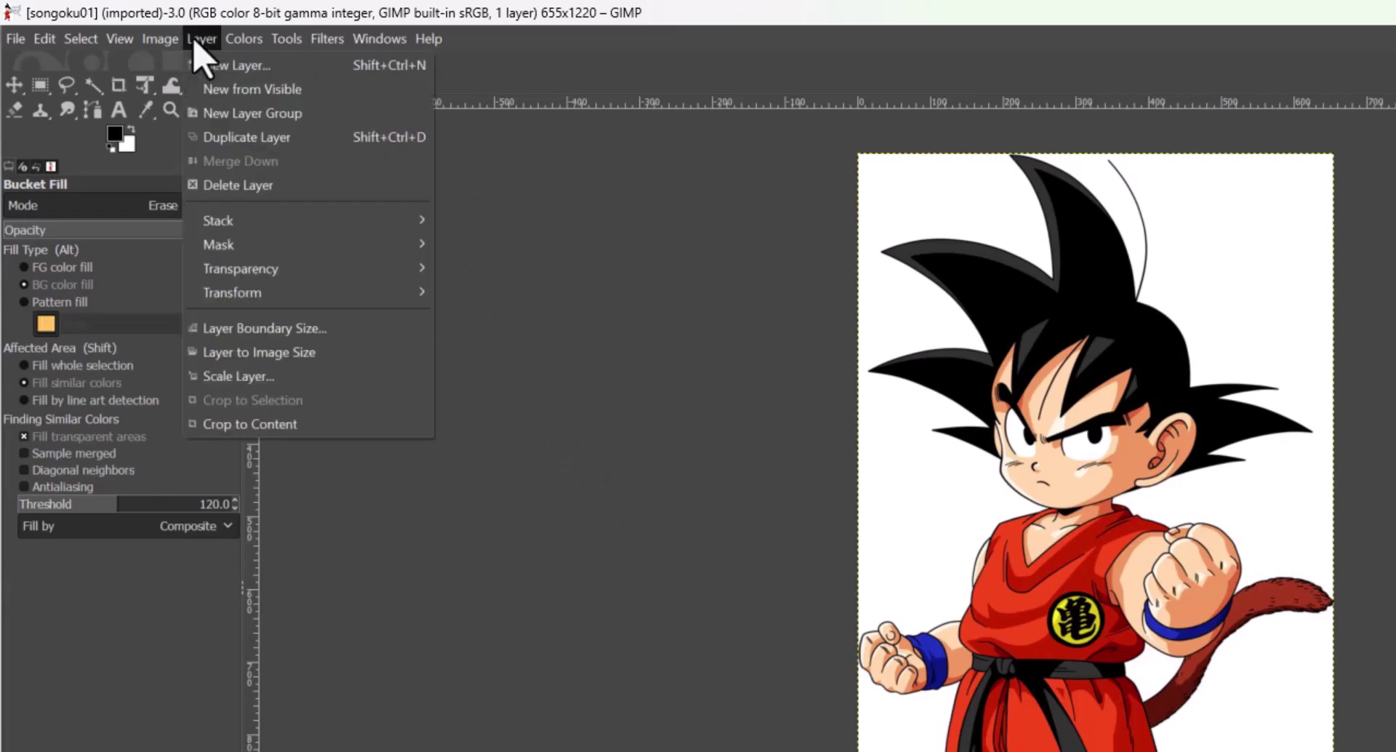
click(225, 65)
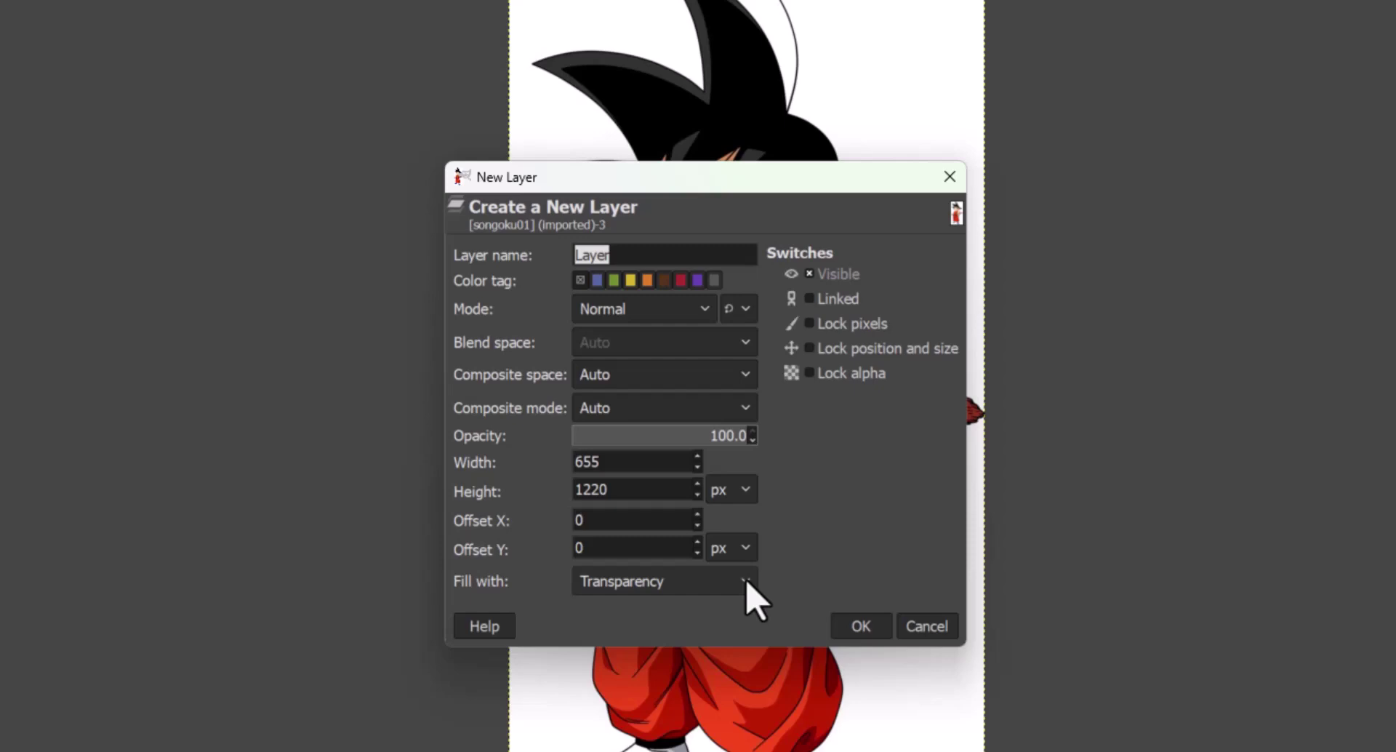
click(748, 587)
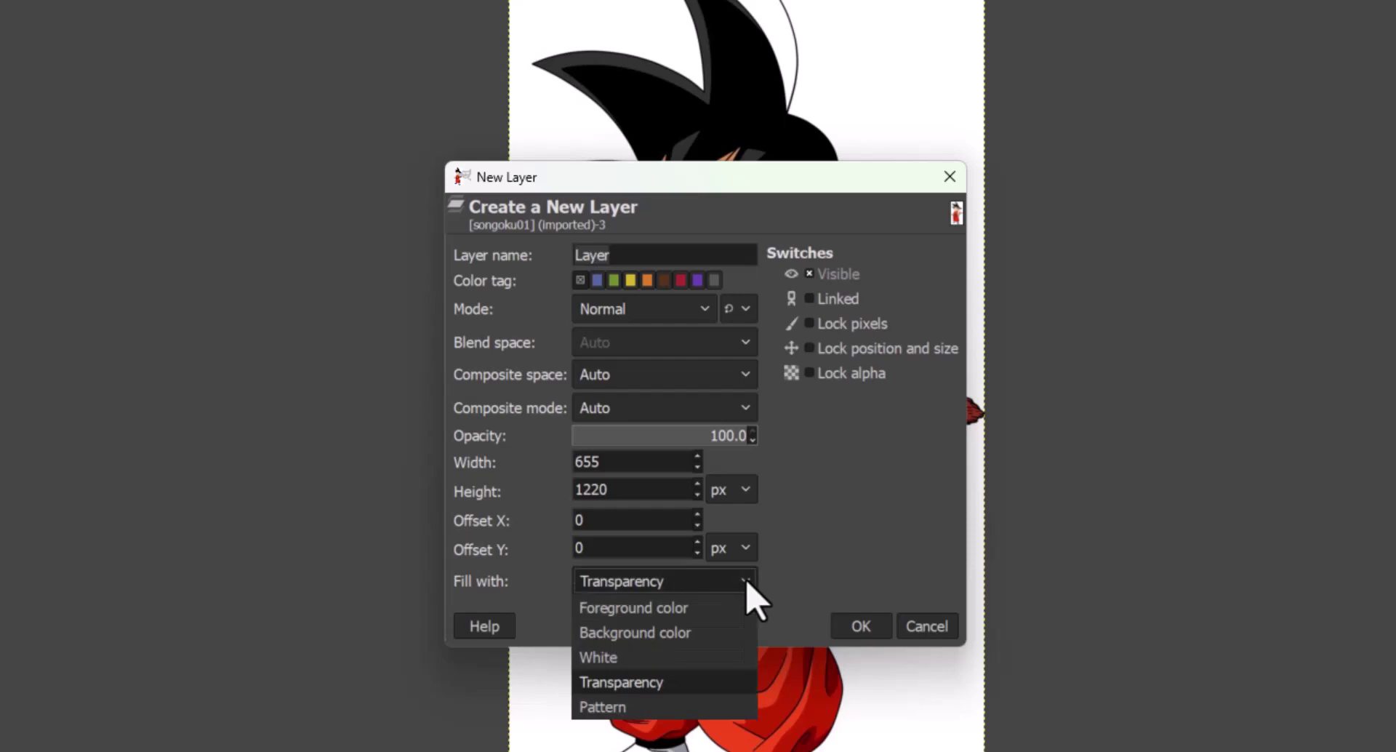
click(662, 683)
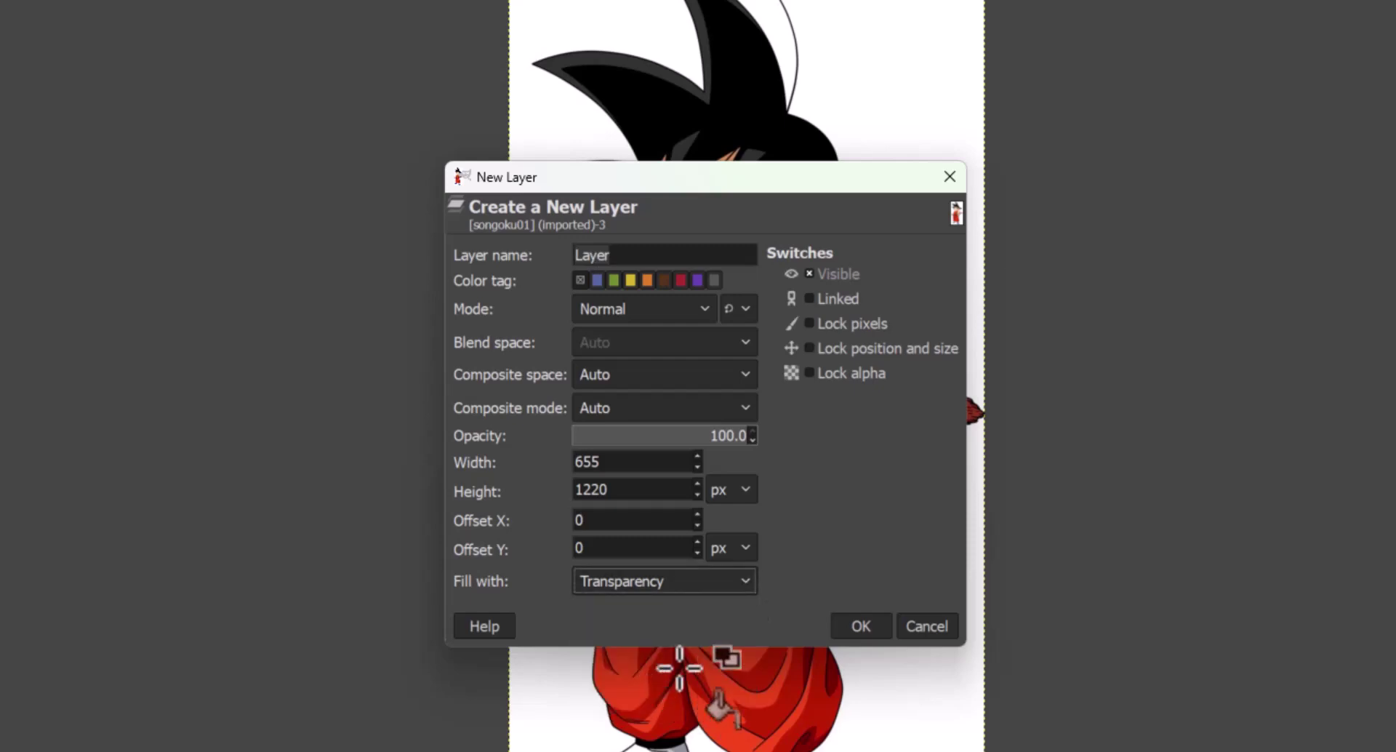
click(816, 559)
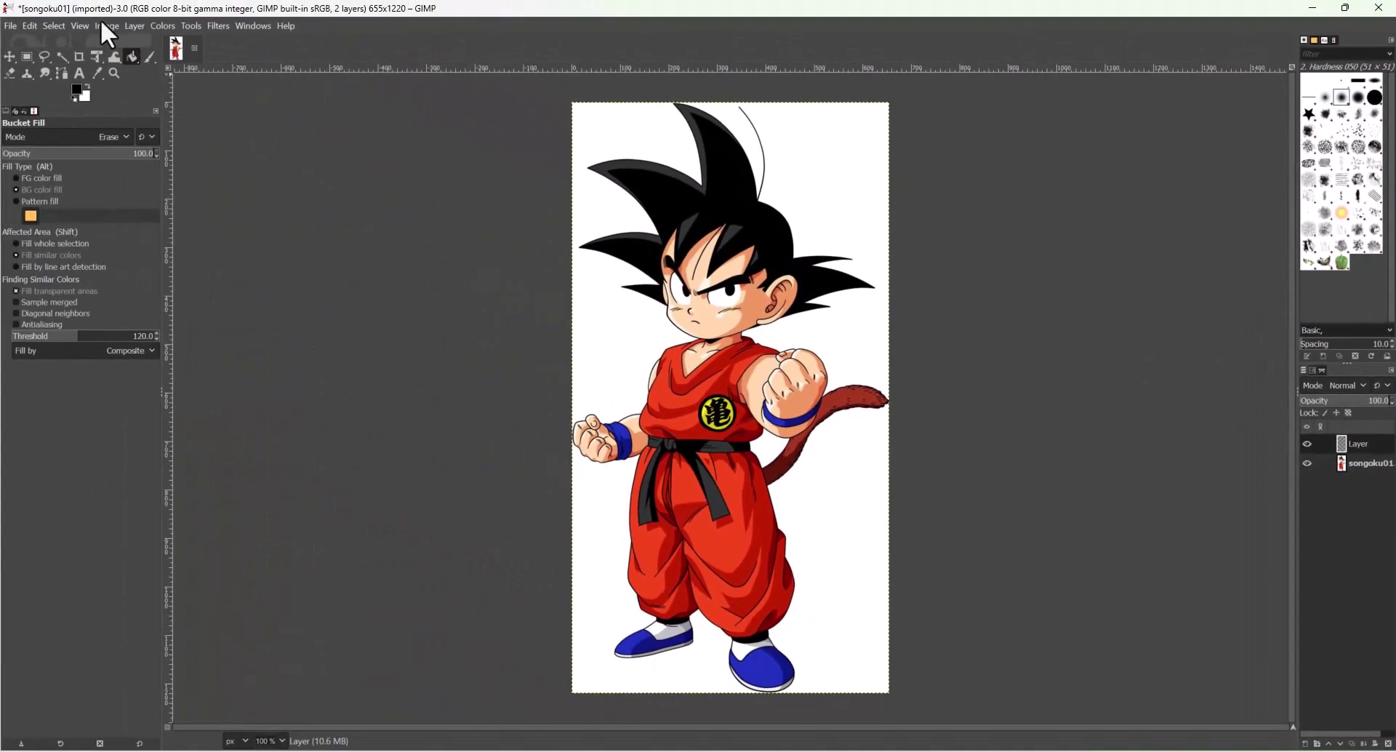
- Merge the visible layers into a single songoku01.jpg layer
click(103, 26)
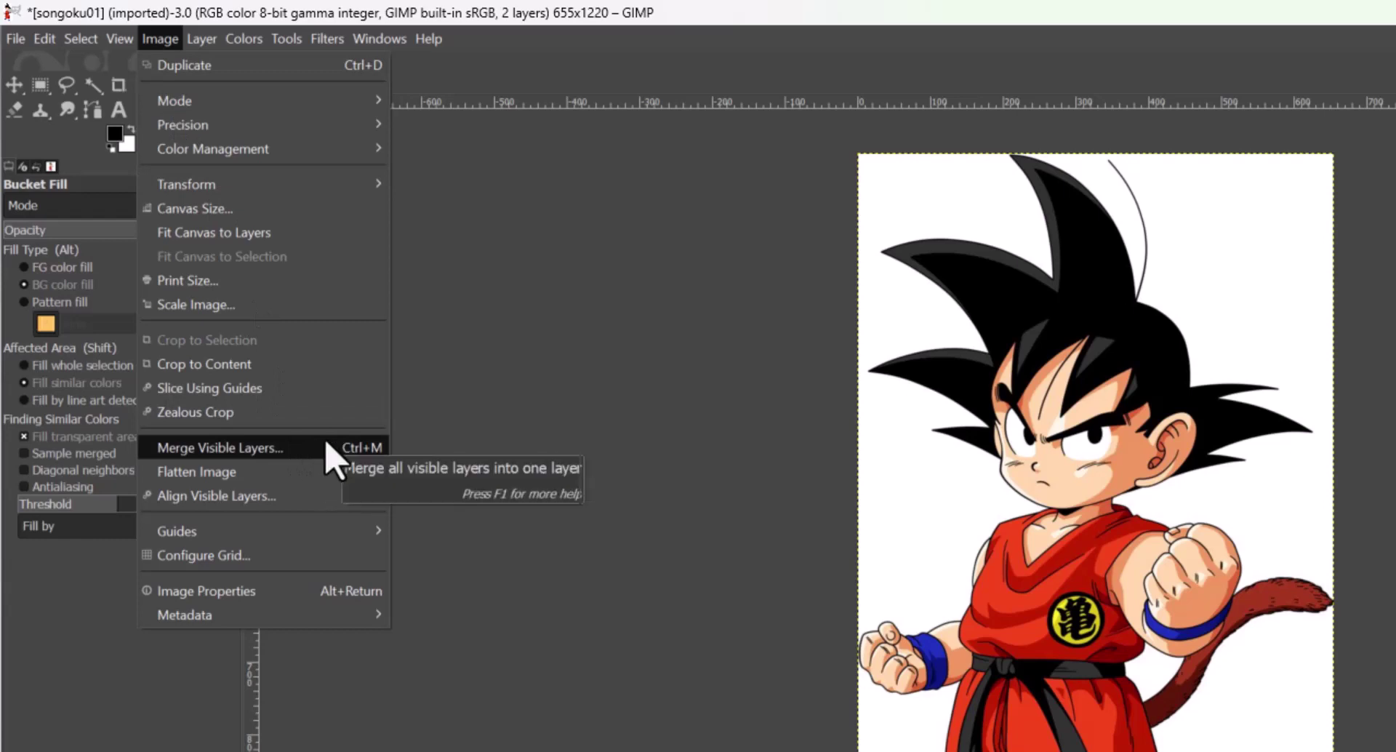
click(327, 447)
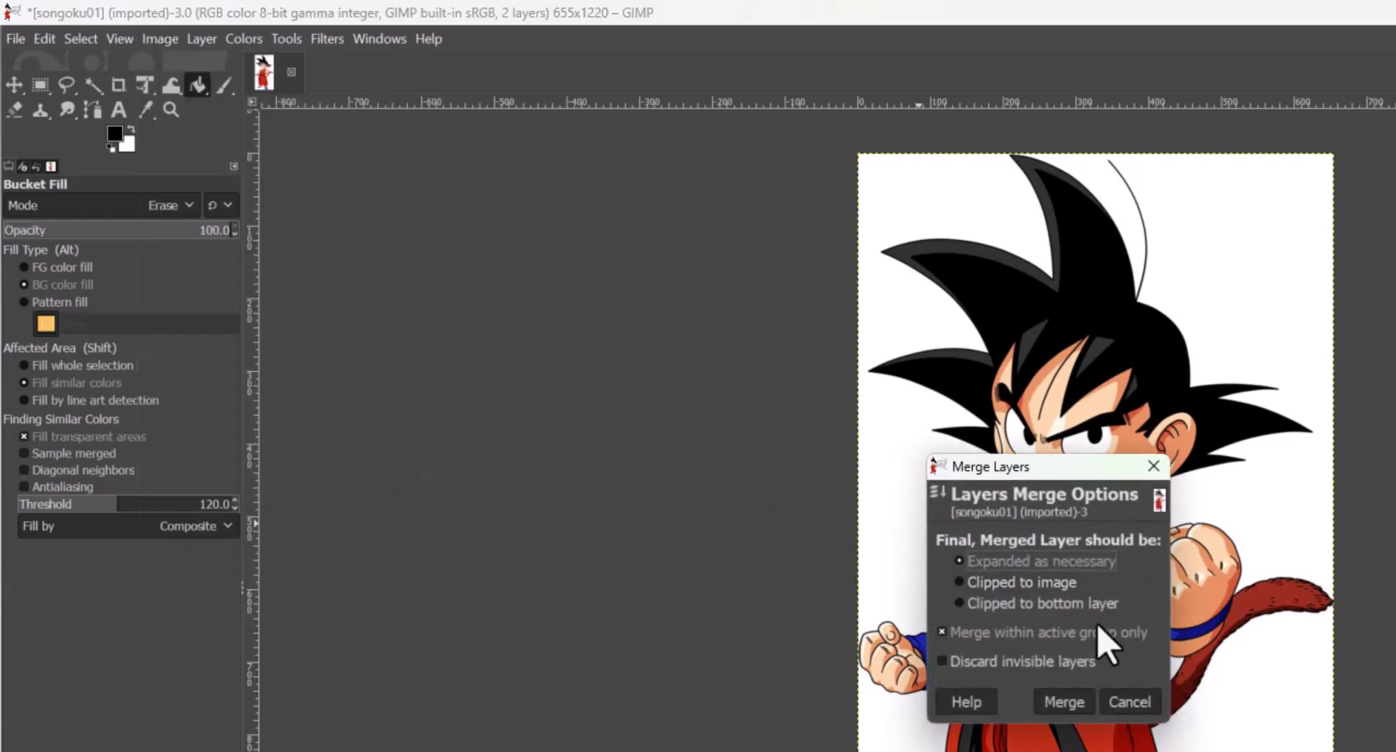
click(1072, 714)
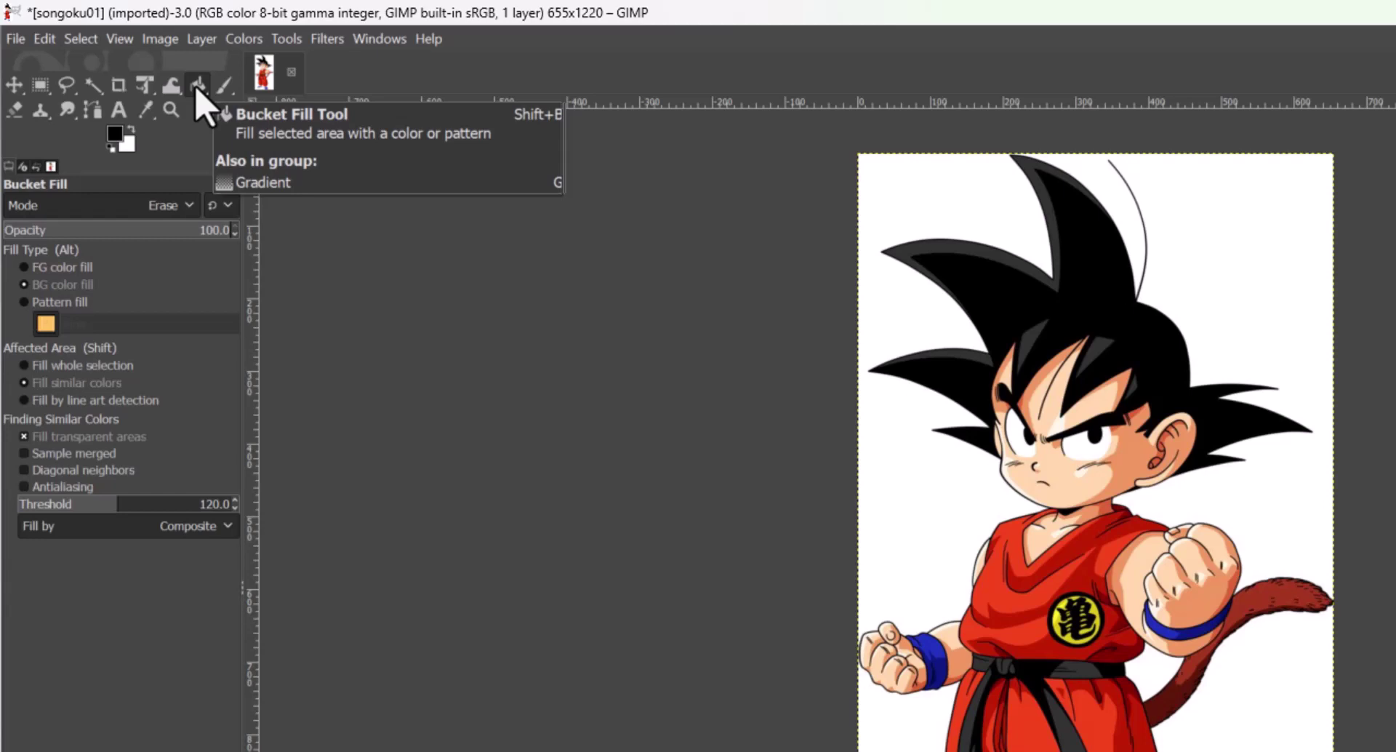
- Use Bucket Fill in Erase mode to clear the white background and the arm–tail patch
click(184, 206)
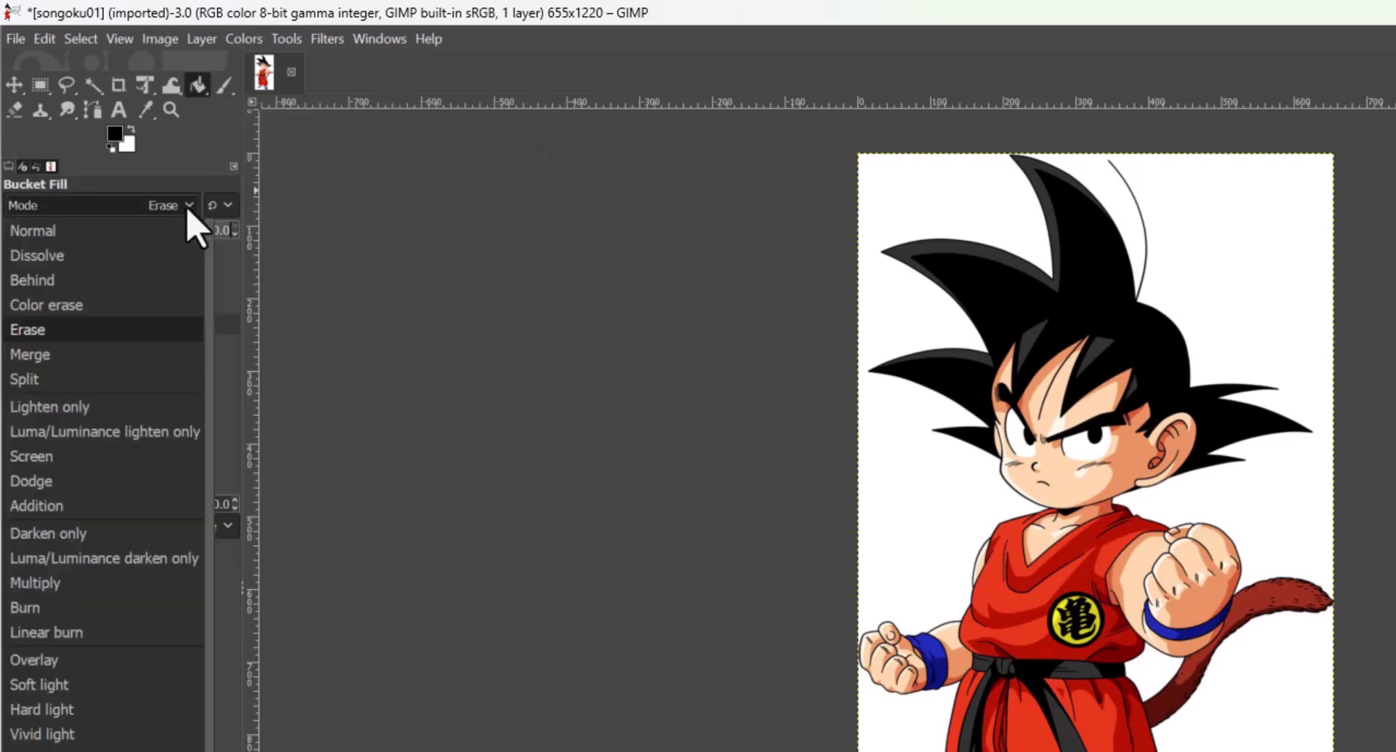
click(55, 331)
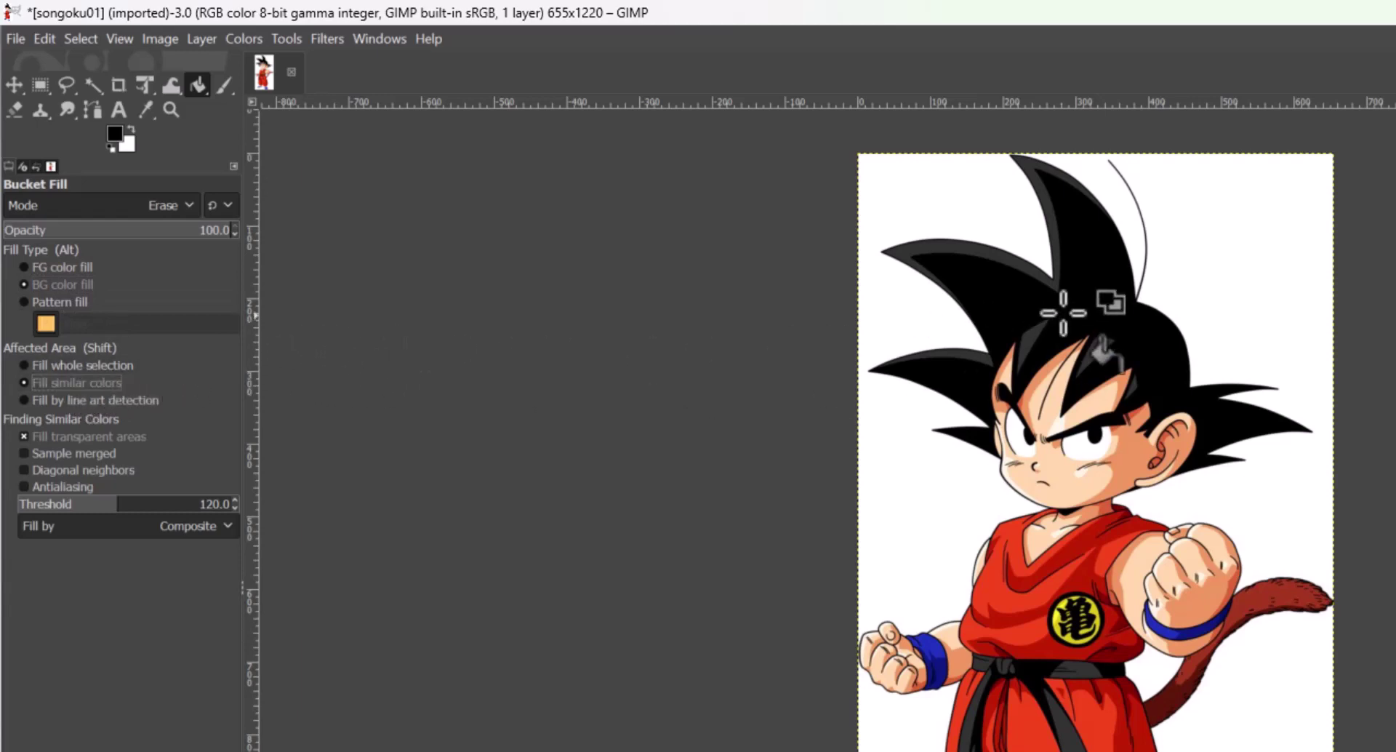
click(930, 186)
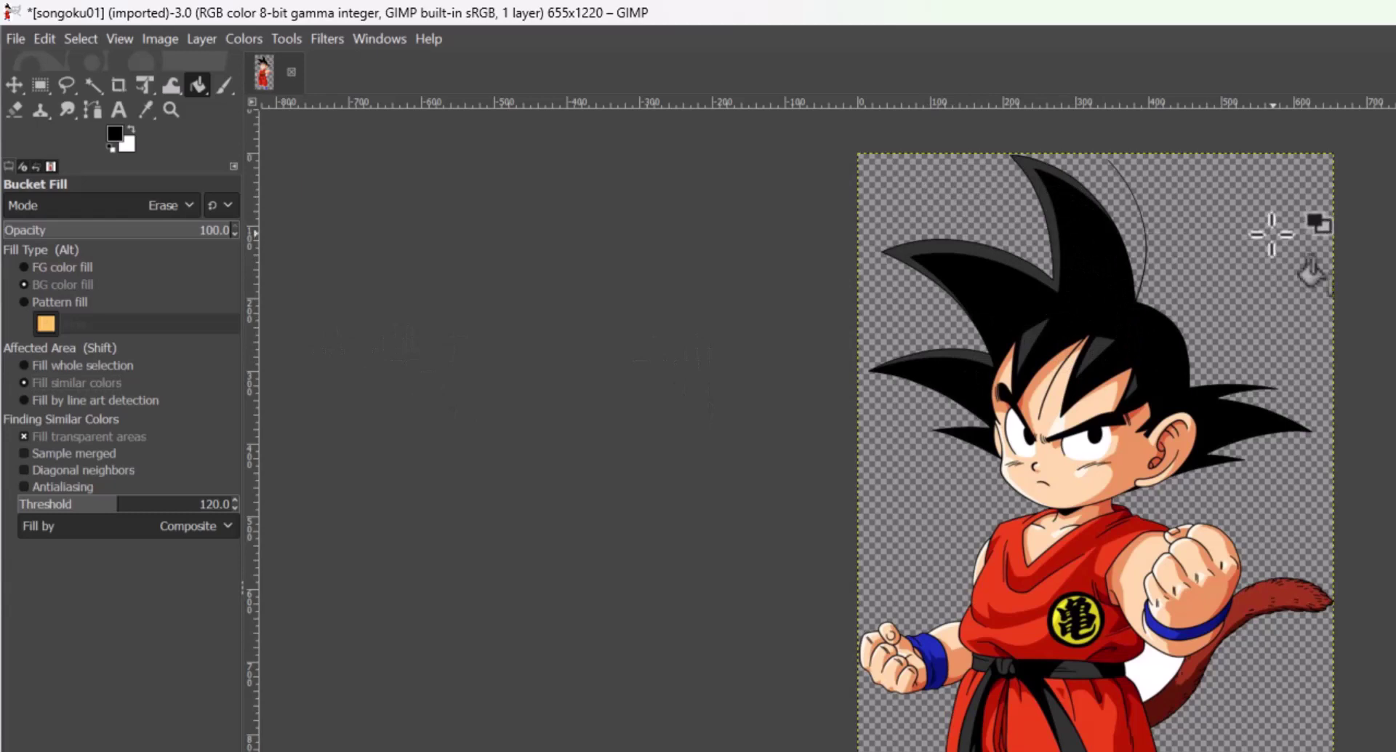
click(1144, 663)
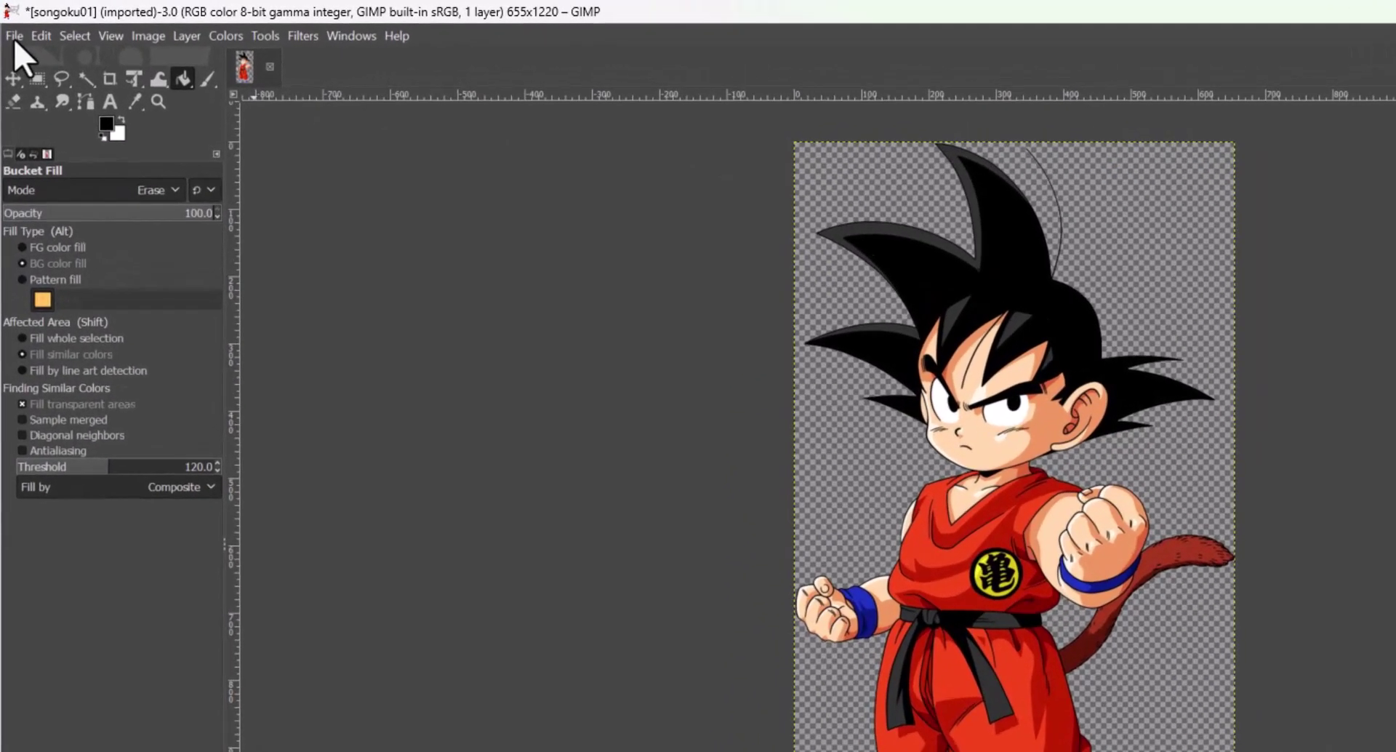
- Export the image as songoku01.png with default PNG settings, then minimize GIMP
click(10, 27)
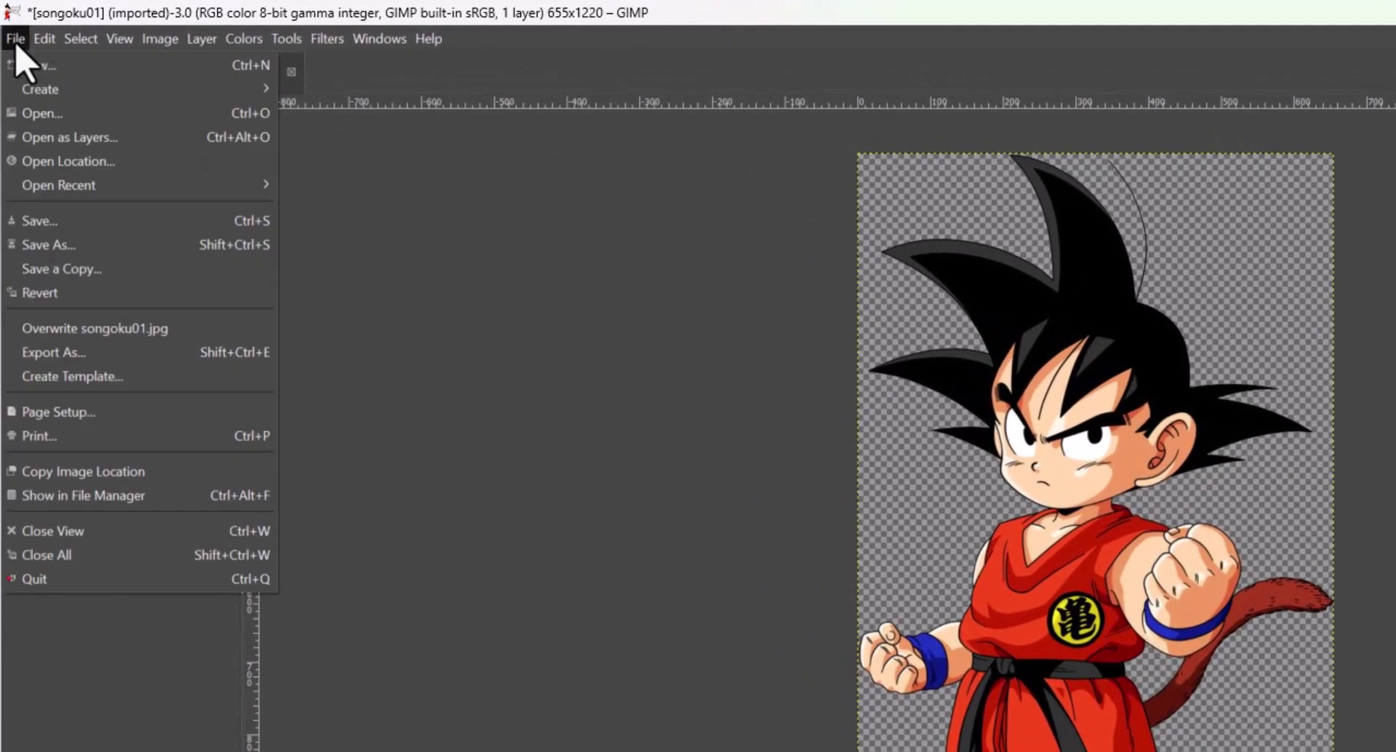
click(122, 360)
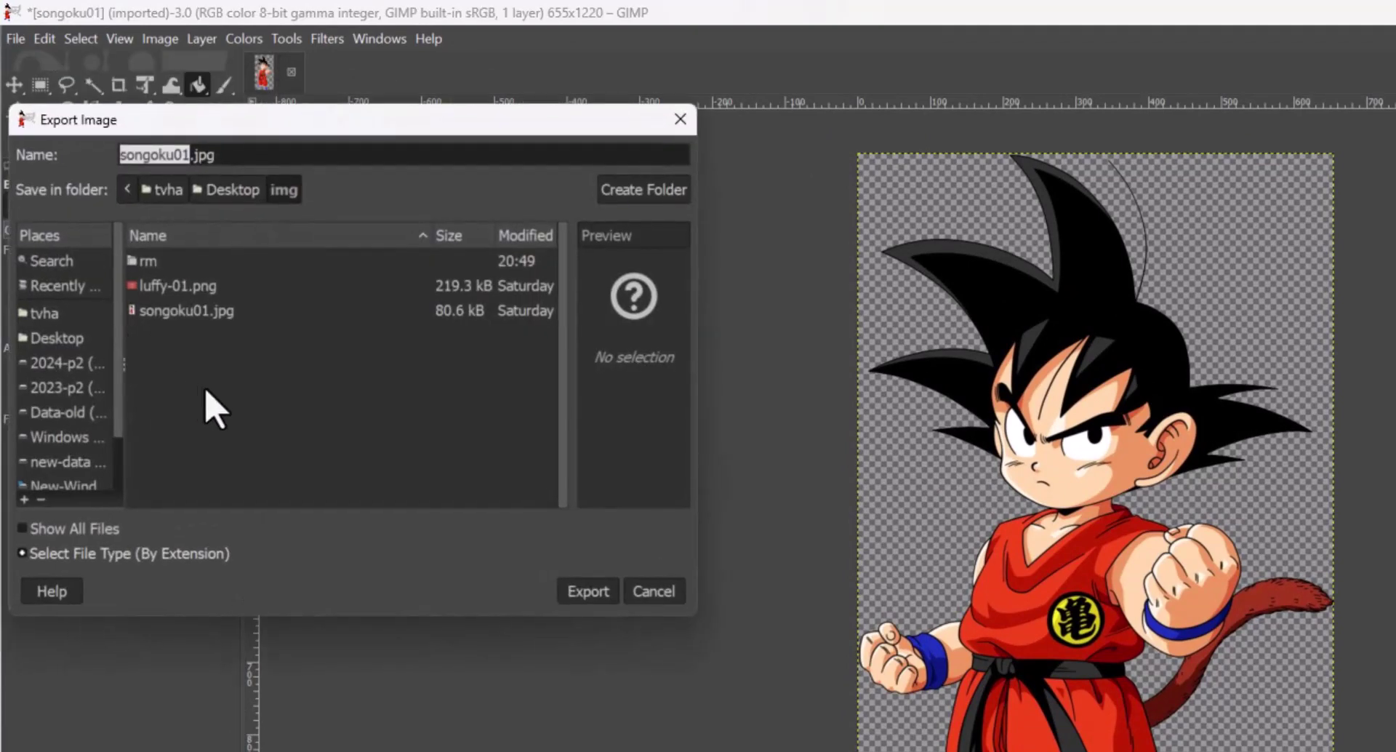
click(465, 148)
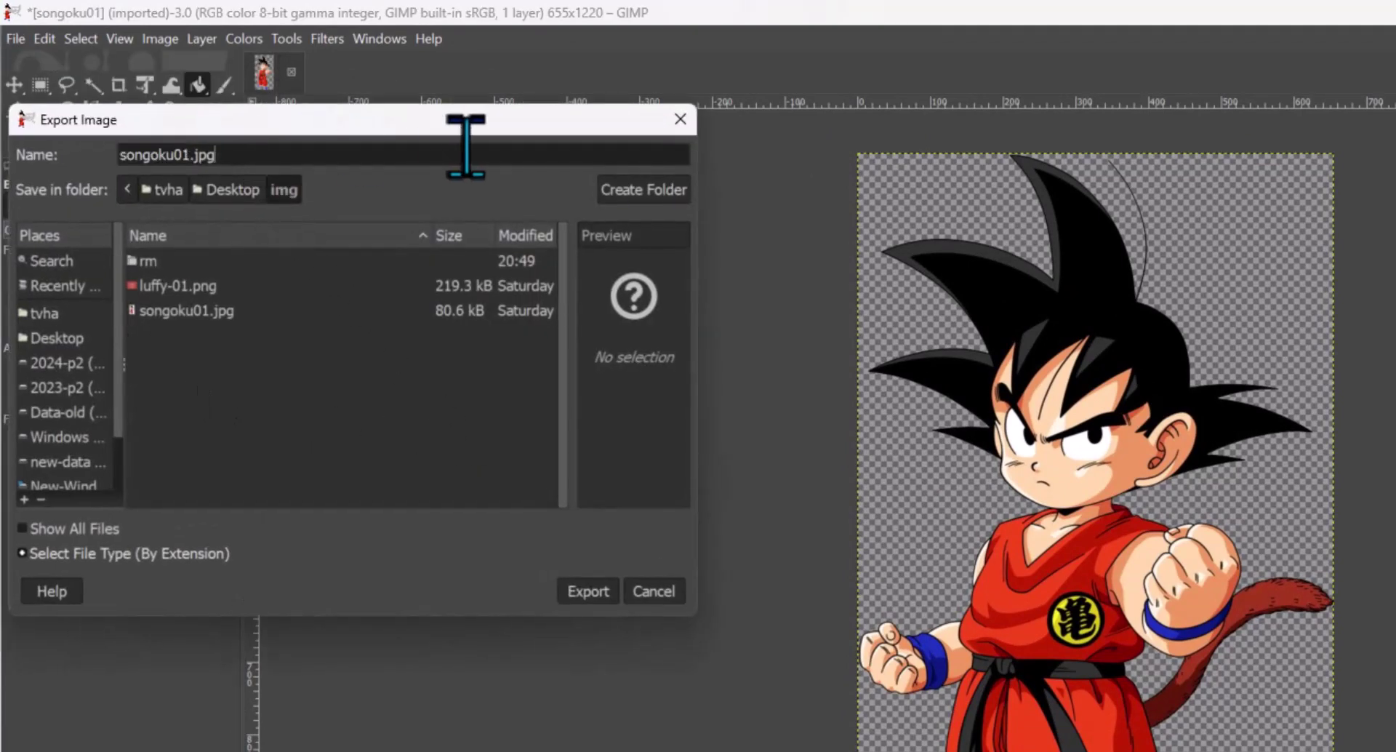
key(BackSpace)
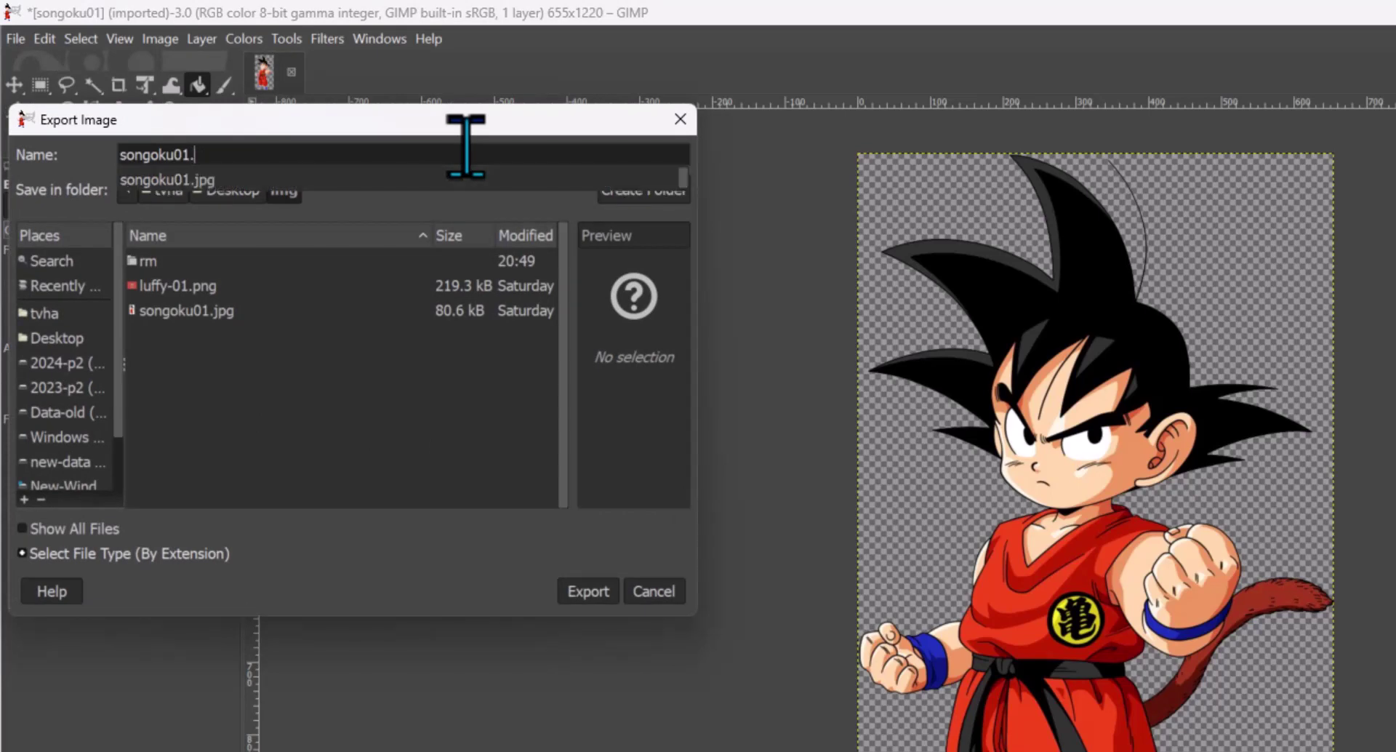
text(png)
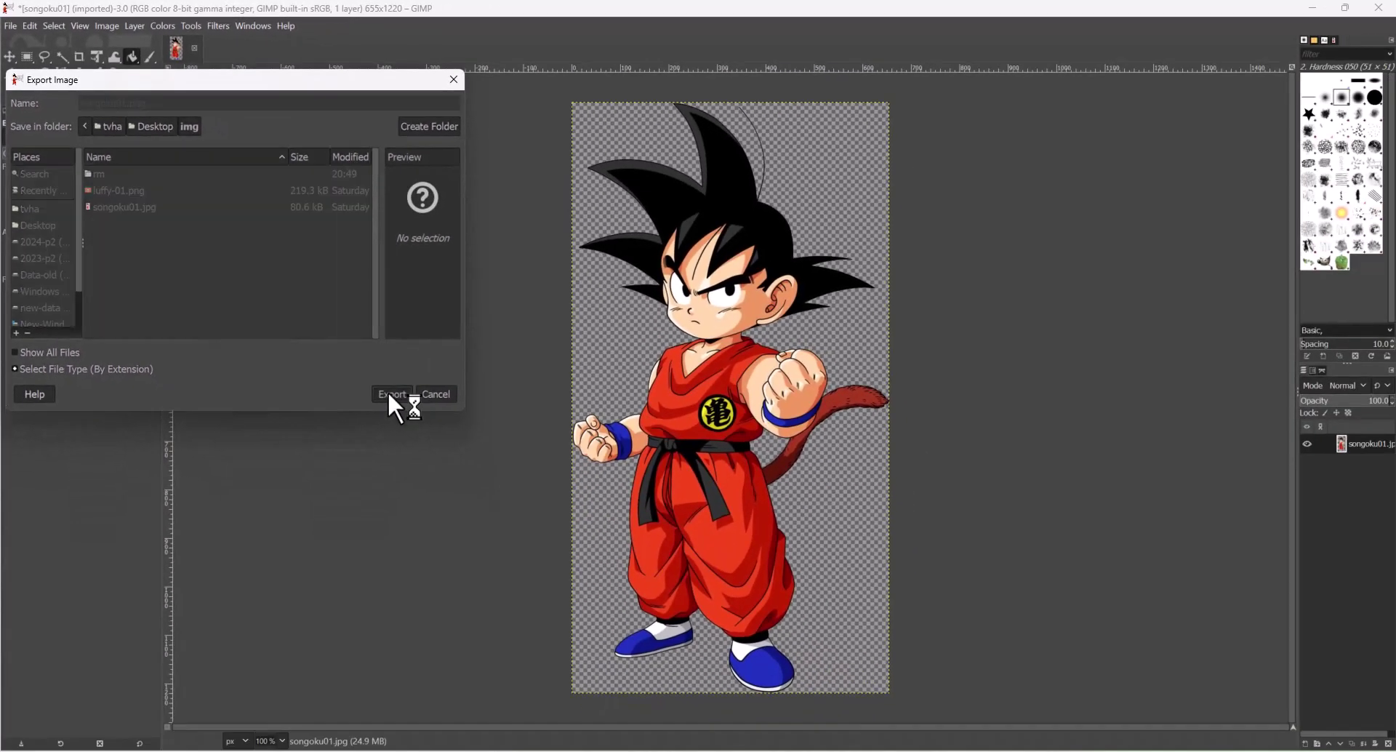
click(419, 422)
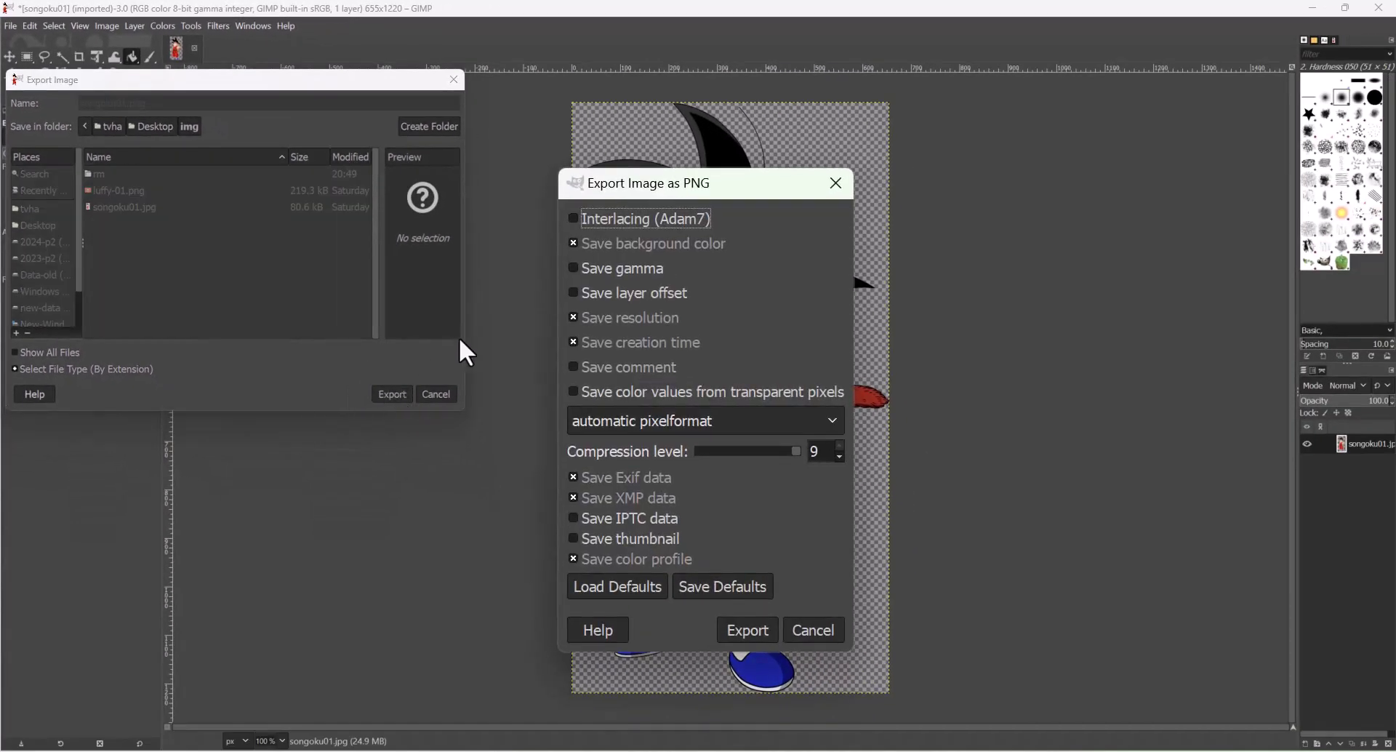
click(747, 632)
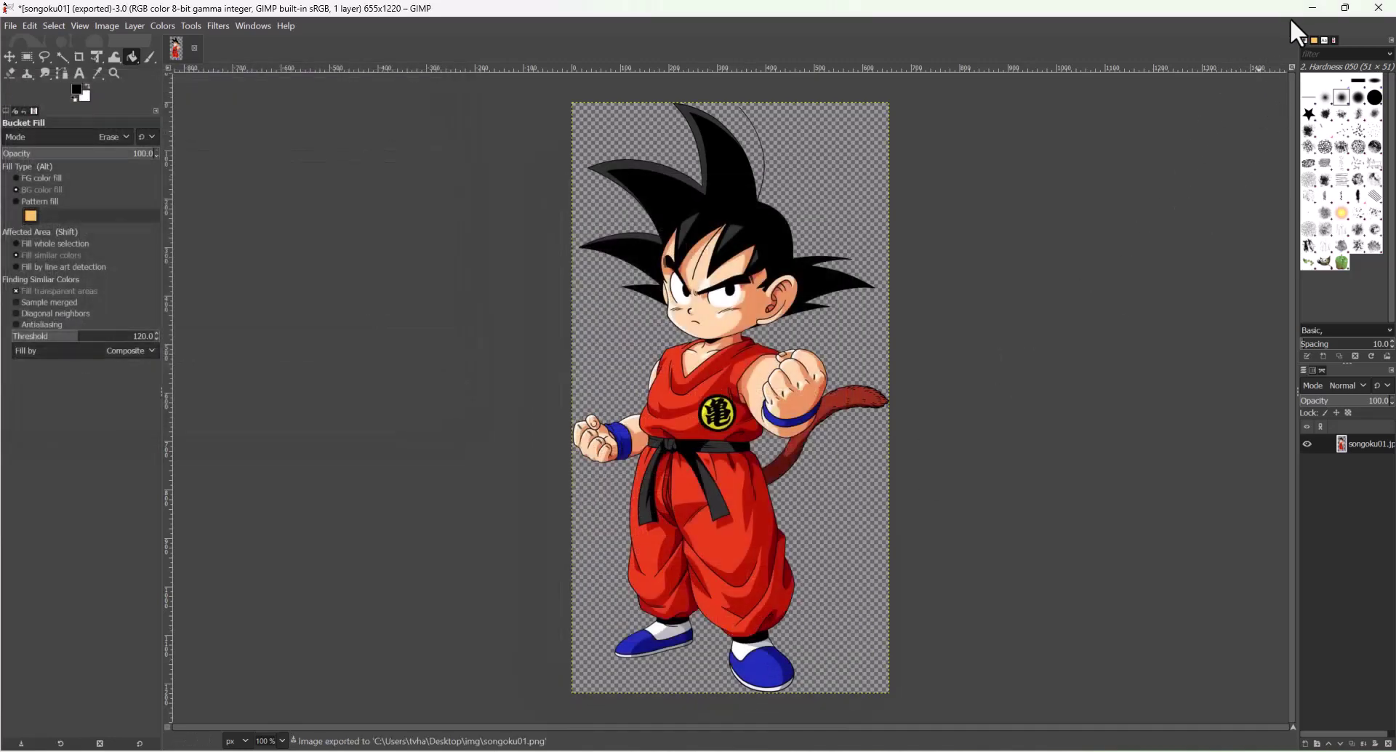
click(1312, 8)
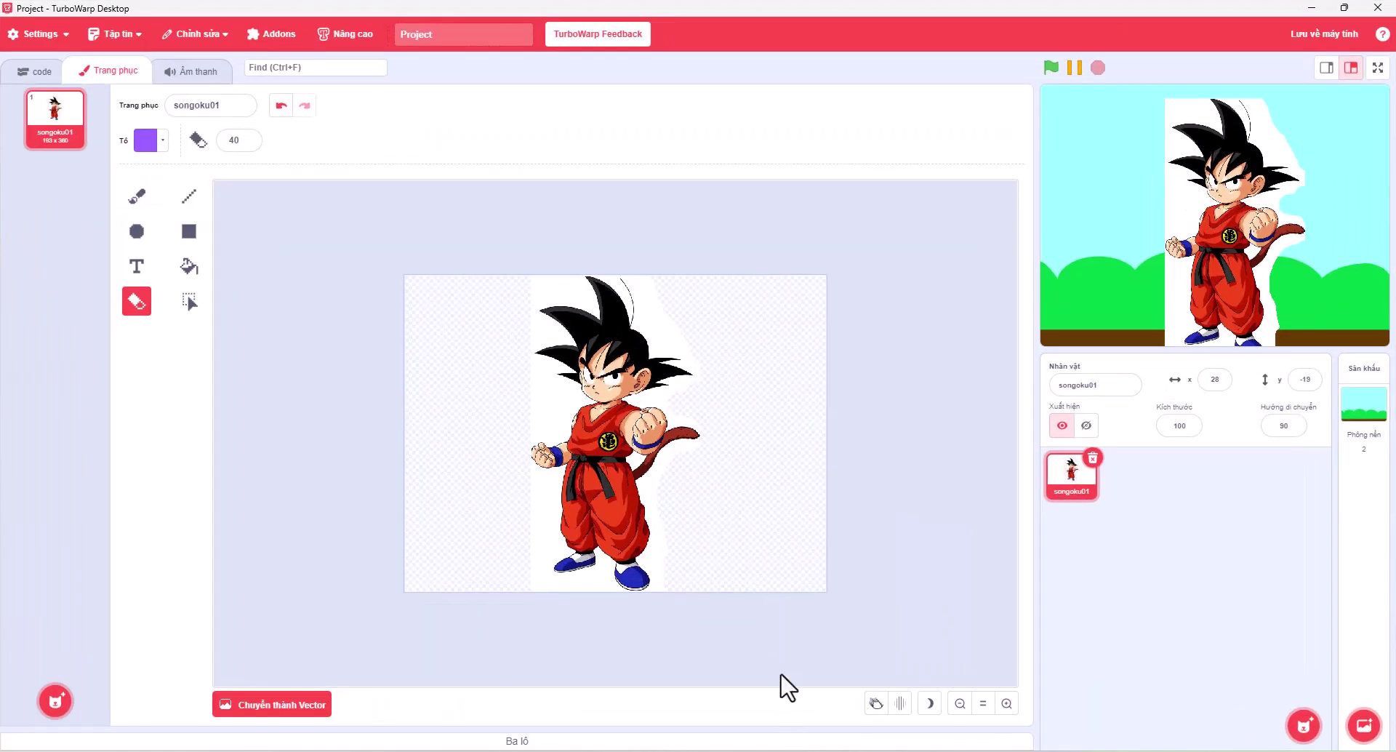
- Replace the old sprite with the uploaded songoku01.png and drag it to about x -22, y -3
click(1093, 458)
mouse_move(1303, 724)
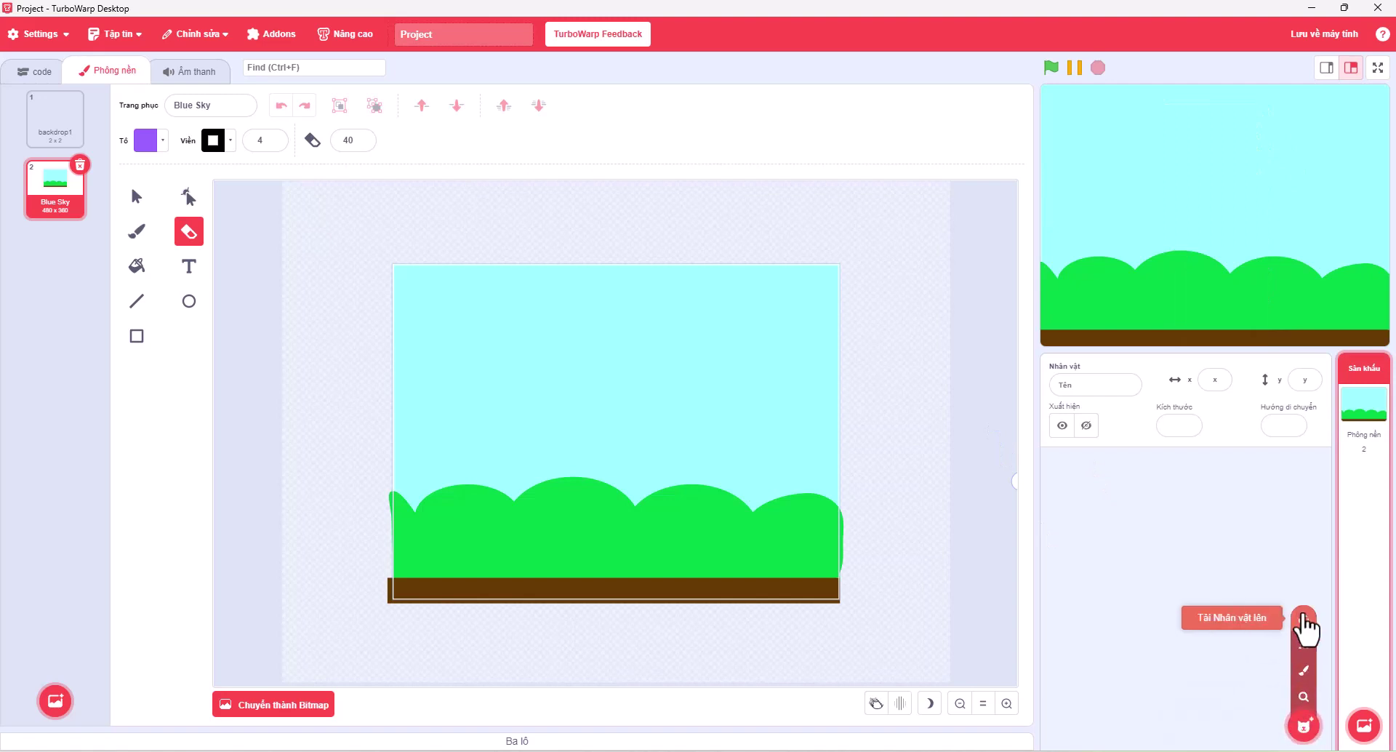
click(1303, 617)
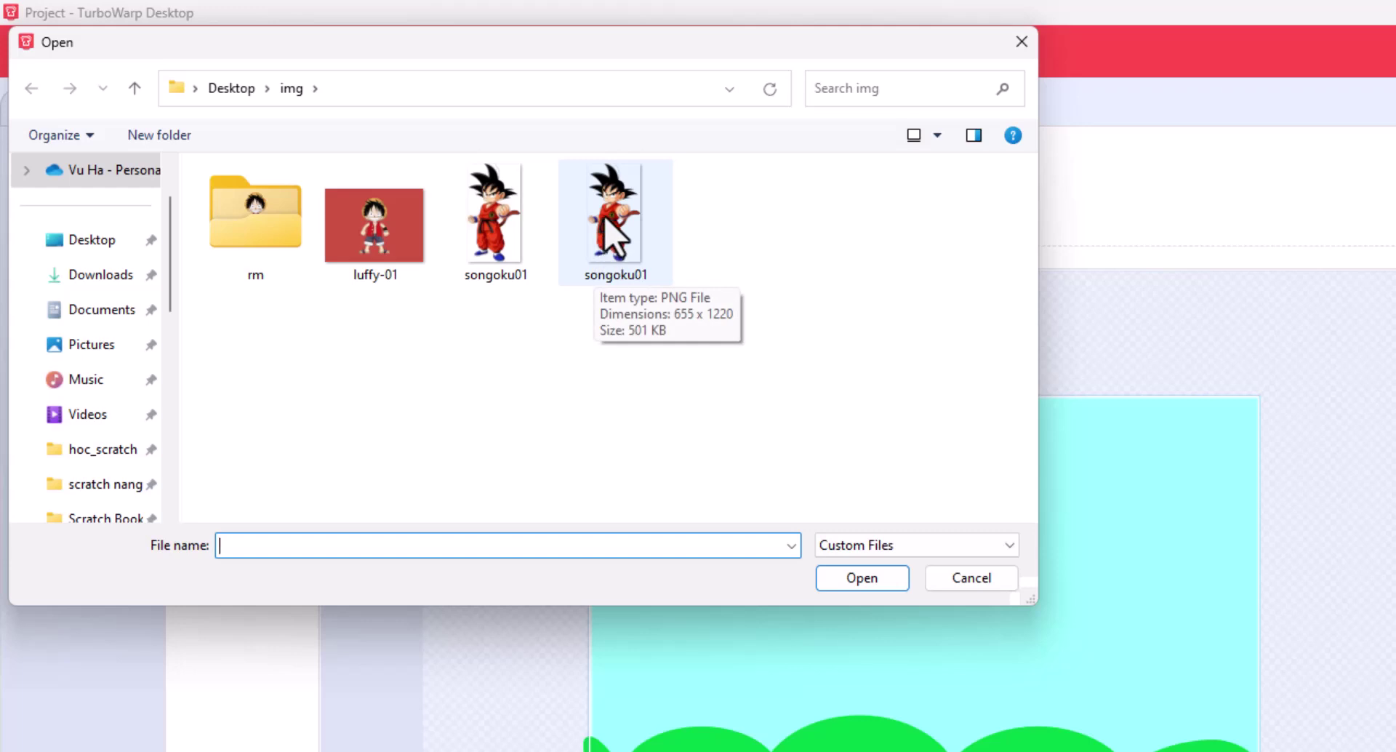
click(605, 216)
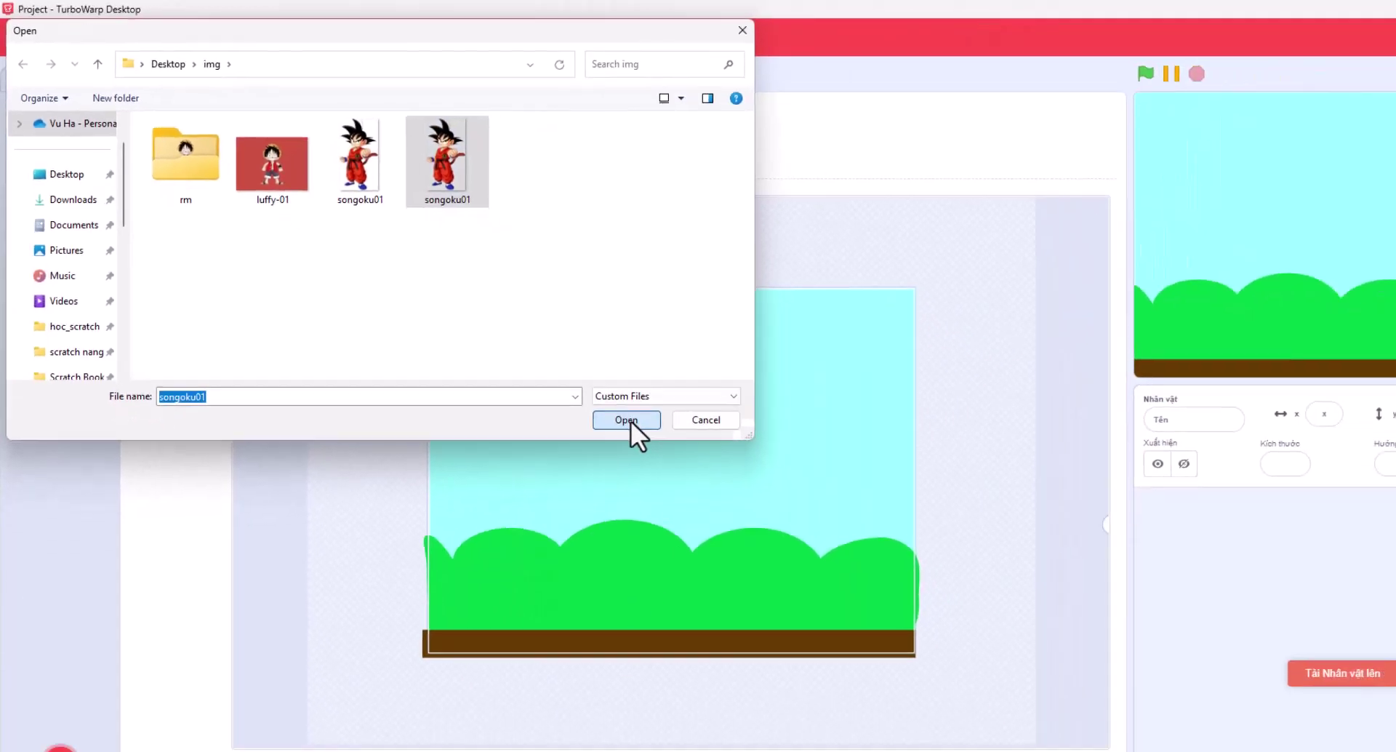
click(840, 562)
drag(1263, 194, 1185, 215)
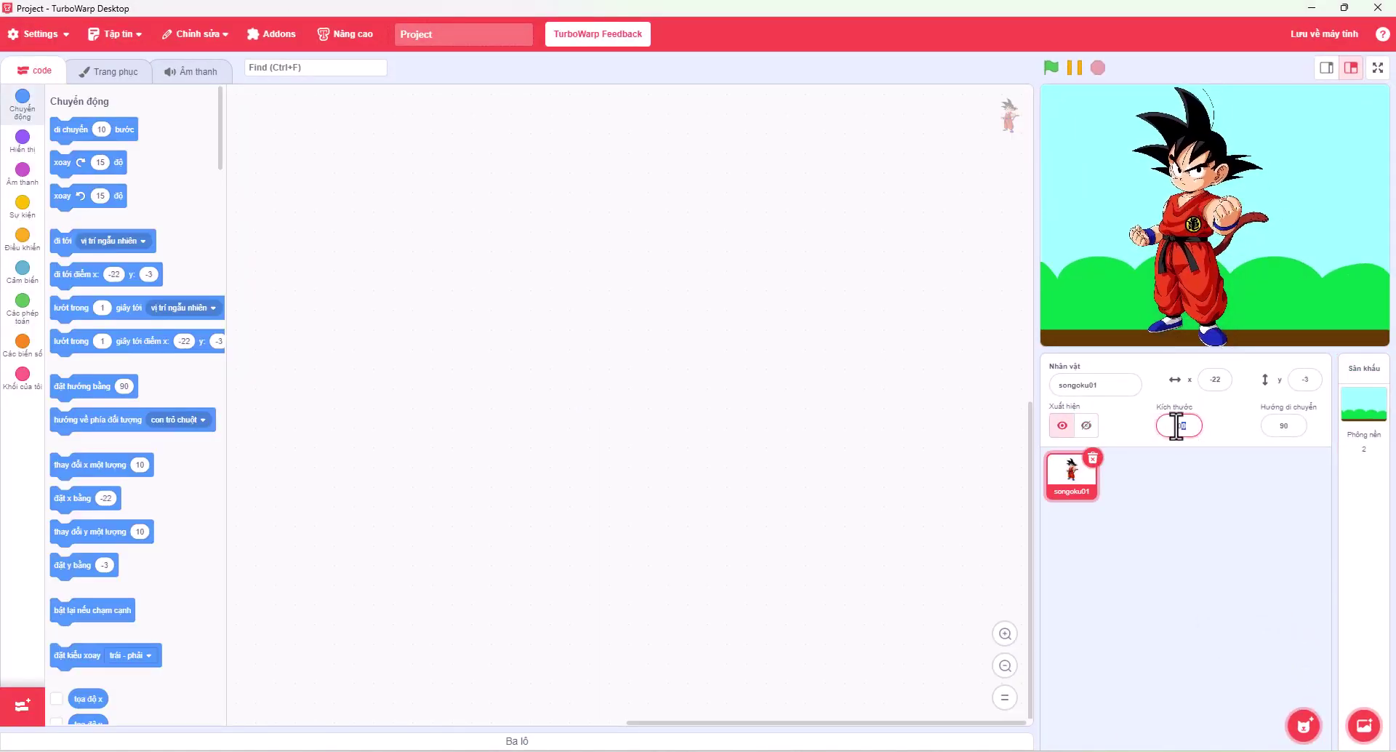
- Set Goku's sprite size to 70, after briefly trying 50
drag(1176, 425, 1127, 423)
text(50)
key(Return)
click(1187, 429)
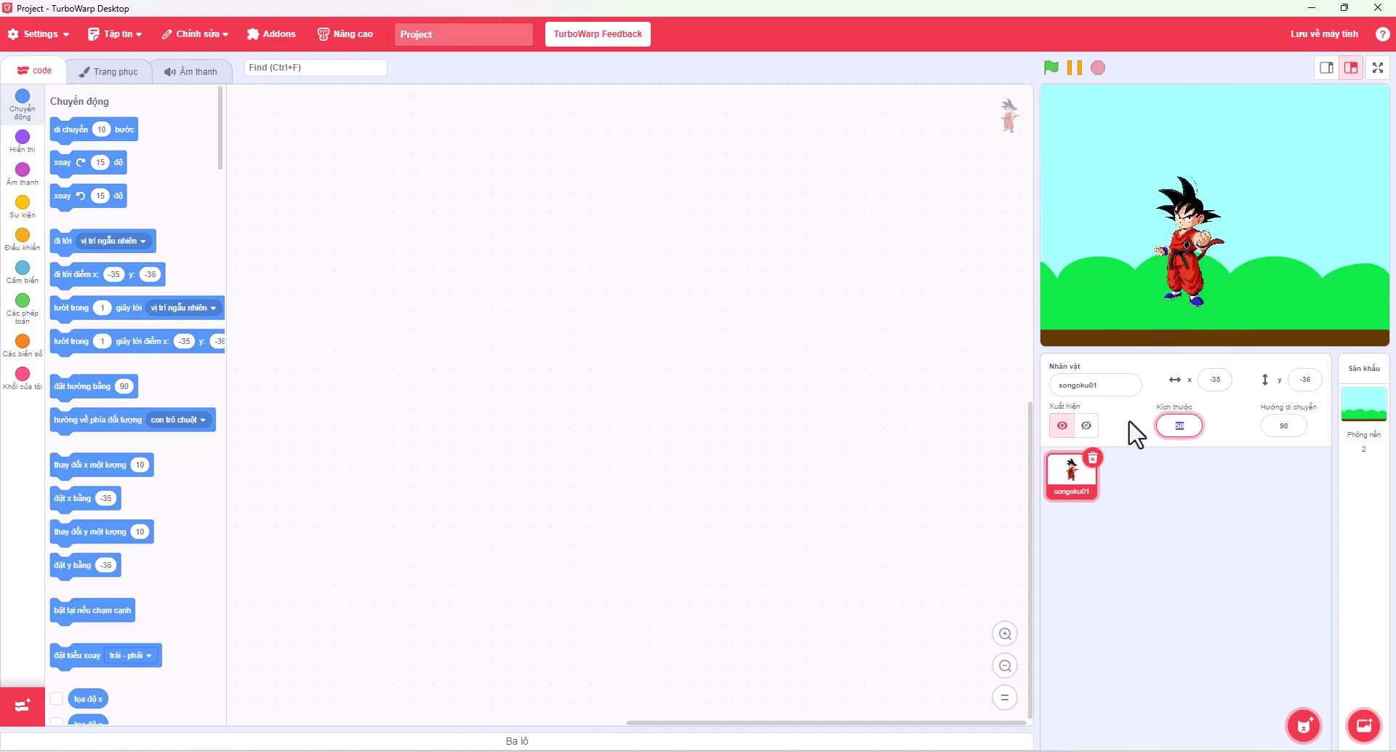
key(BackSpace)
key(BackSpace)
text(70)
key(Return)
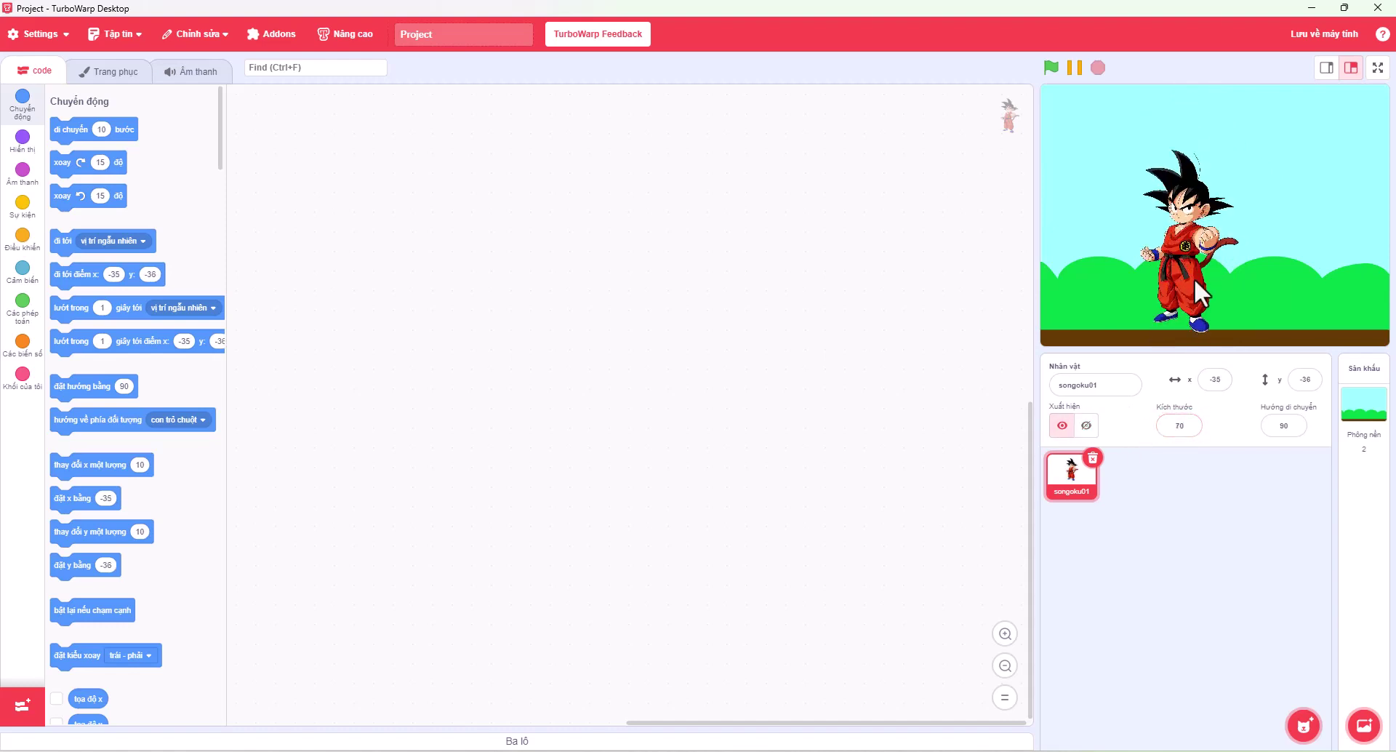
- Drag Goku to x -14, y -32 and show the stage in full-screen mode
drag(1194, 277, 1190, 269)
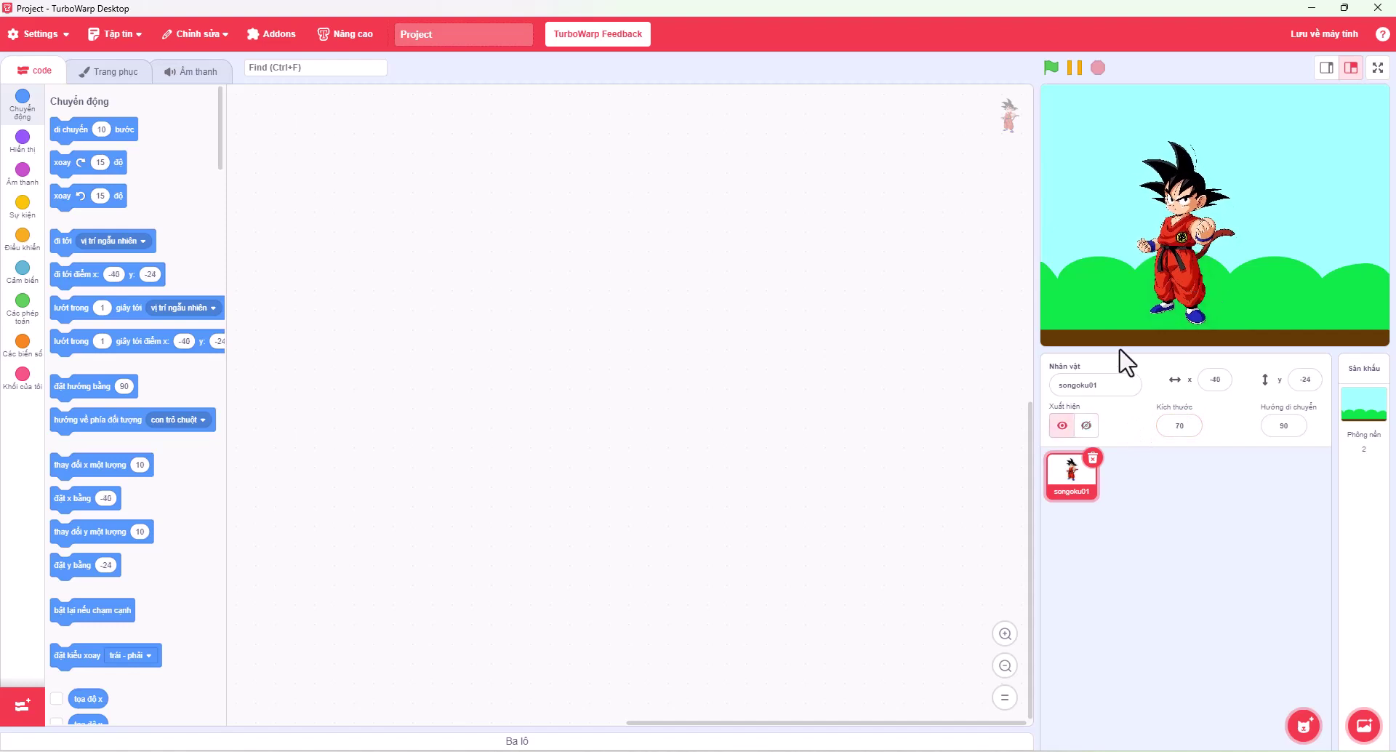
drag(1194, 292, 1212, 296)
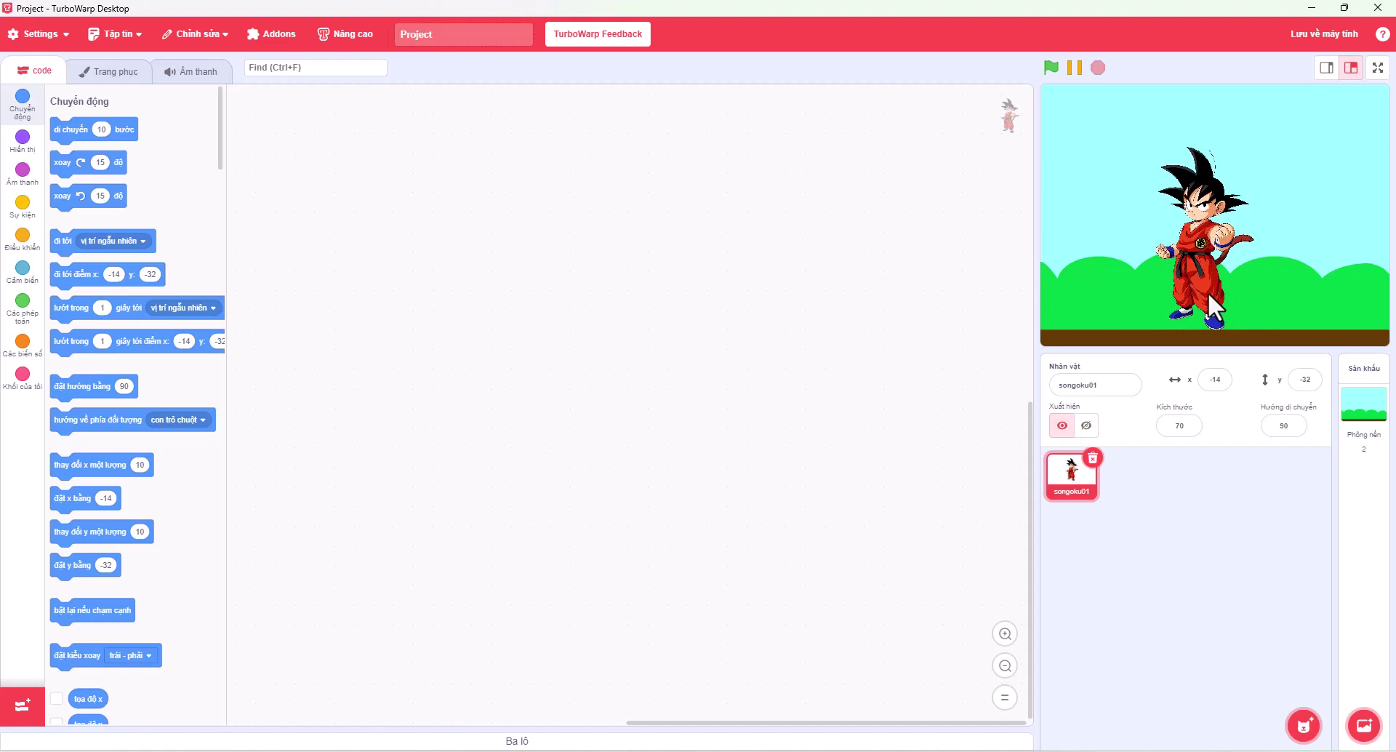
click(1377, 69)
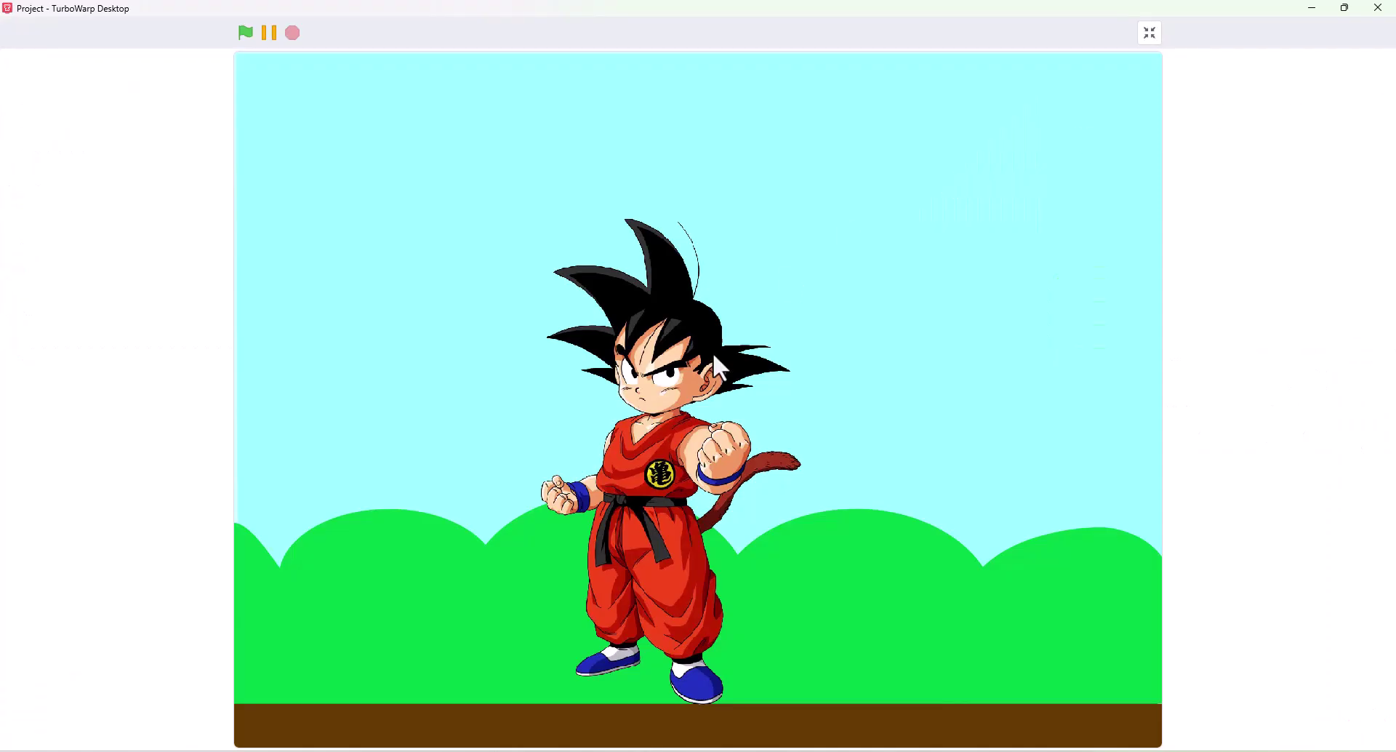